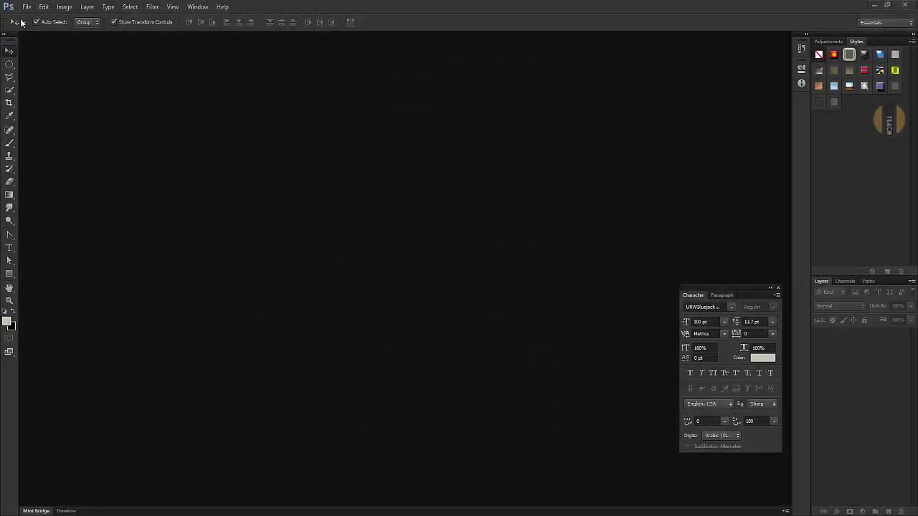
Step: Create a new 1080×1080 px document
{"action": "left_click", "coordinate": [26, 6]}
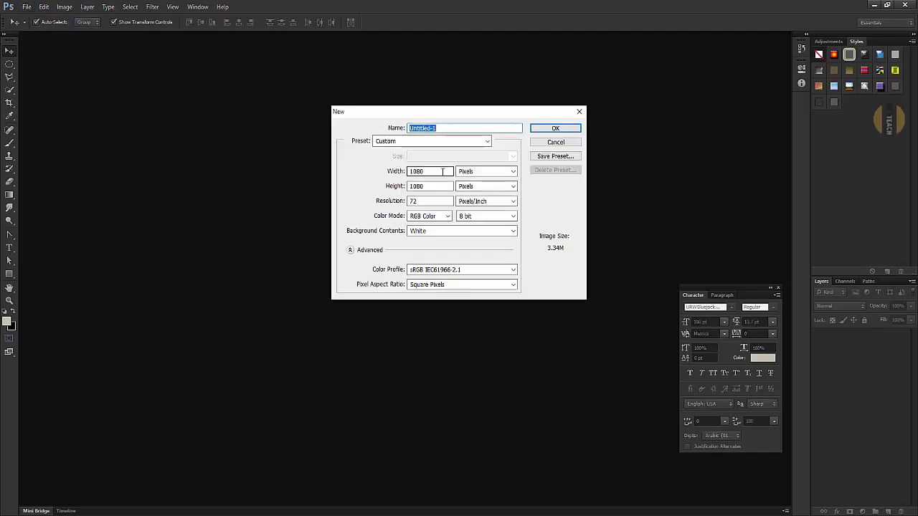
{"action": "left_click", "coordinate": [436, 188]}
{"action": "left_click", "coordinate": [553, 129]}
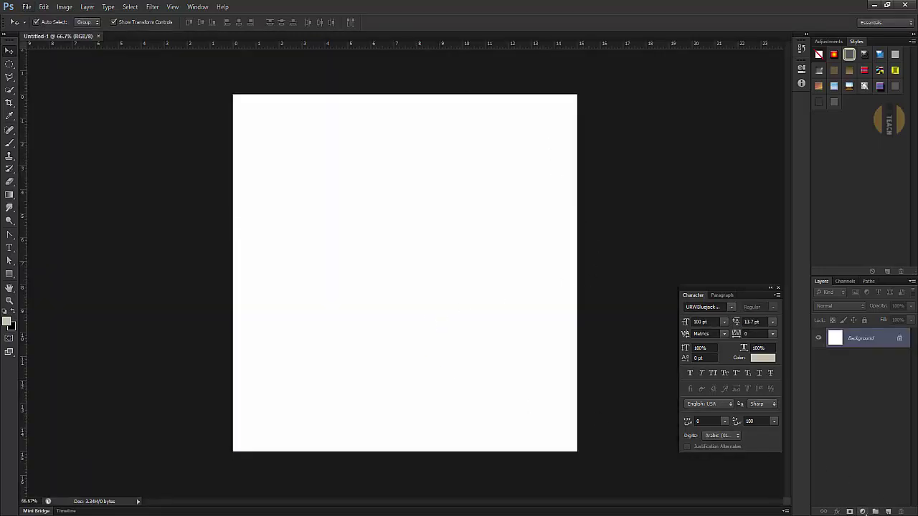
Step: Add a near-black #080808 Solid Color fill layer over the canvas
{"action": "left_click", "coordinate": [862, 511]}
{"action": "left_click", "coordinate": [843, 299]}
{"action": "left_click_drag", "start_coordinate": [707, 292], "coordinate": [659, 305]}
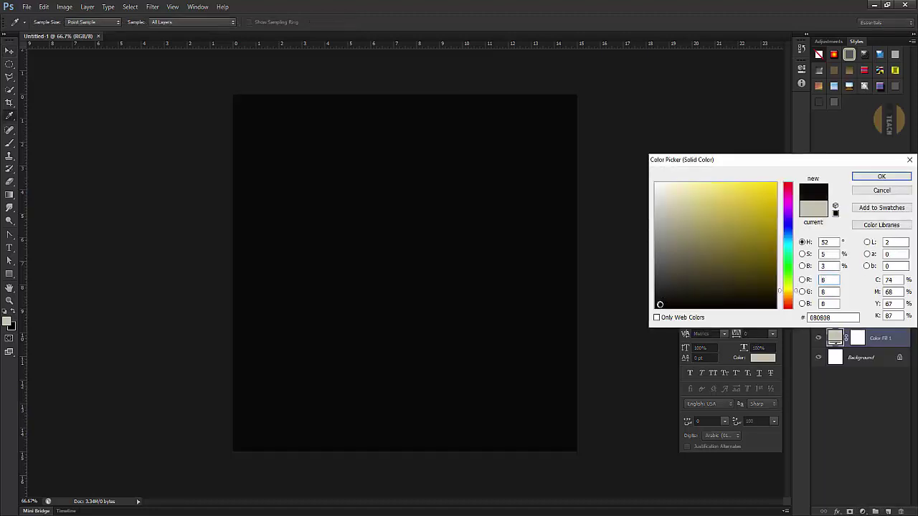
{"action": "left_click", "coordinate": [883, 177]}
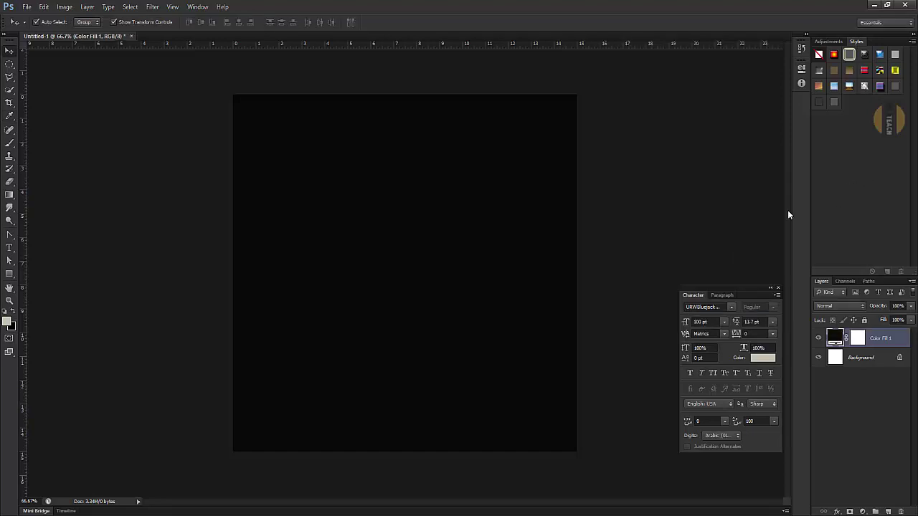
{"action": "left_click", "coordinate": [25, 8]}
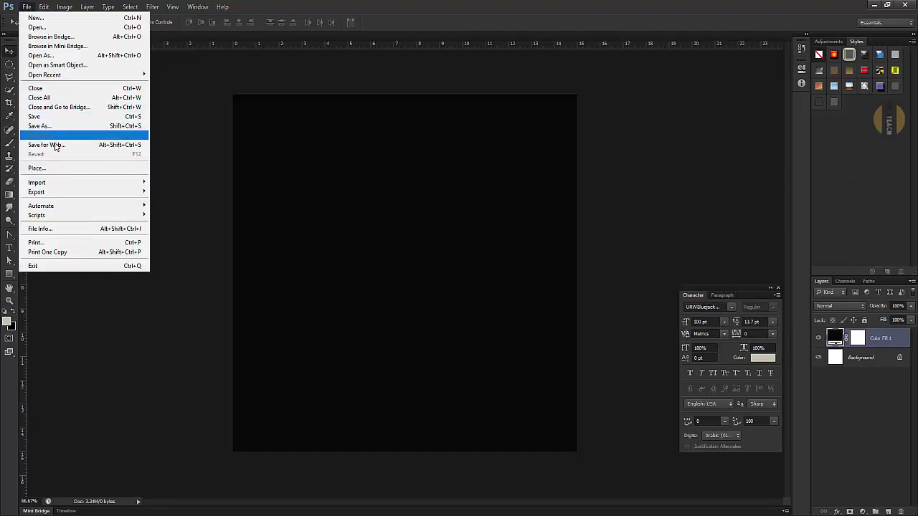
Step: Place the floor image, move it to the lower canvas and rasterize it
{"action": "left_click", "coordinate": [58, 169]}
{"action": "left_click", "coordinate": [543, 133]}
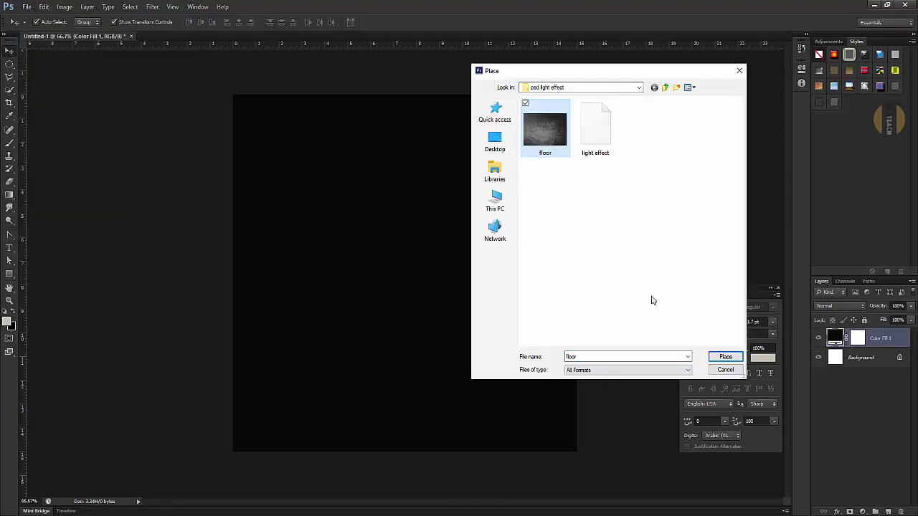
{"action": "left_click", "coordinate": [725, 356]}
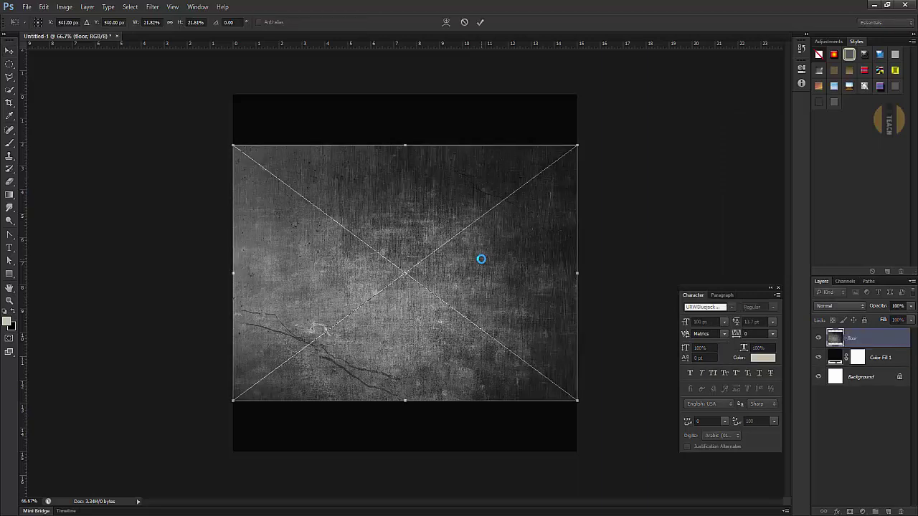
{"action": "key", "text": "Return"}
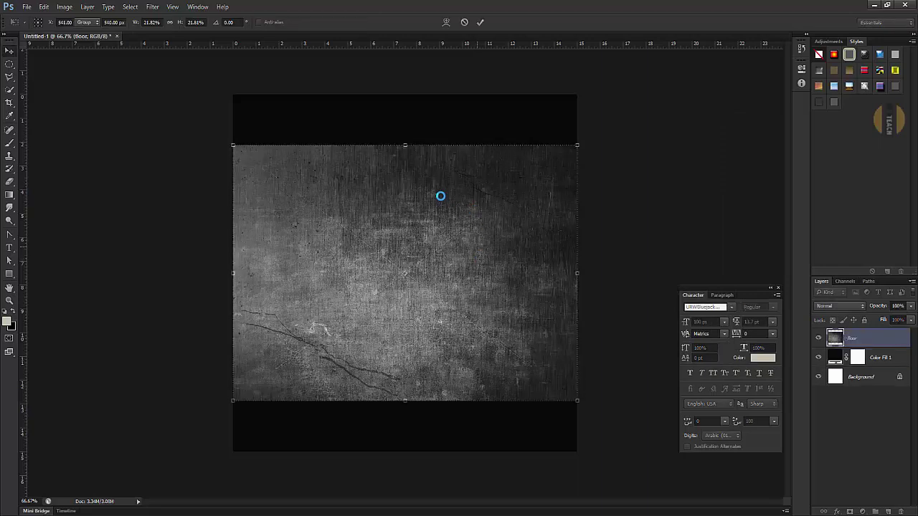
{"action": "left_click_drag", "start_coordinate": [440, 196], "coordinate": [443, 248]}
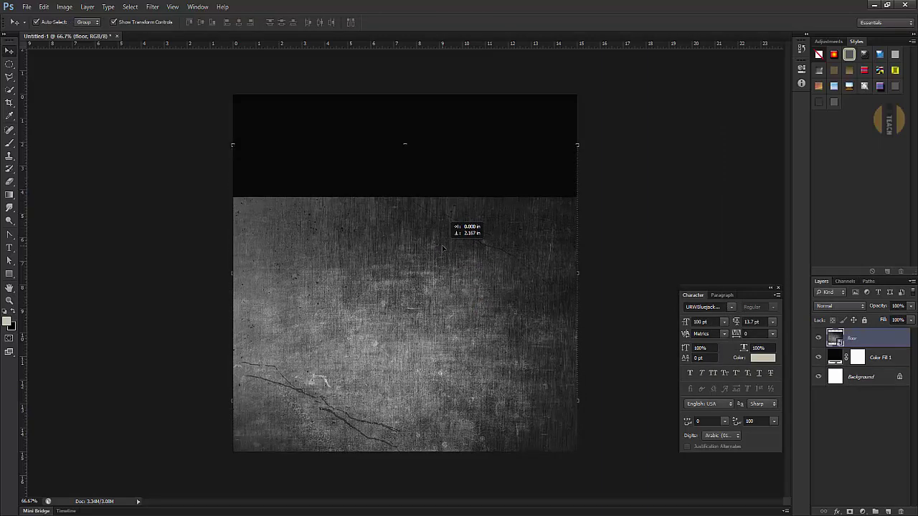
{"action": "right_click", "coordinate": [859, 340]}
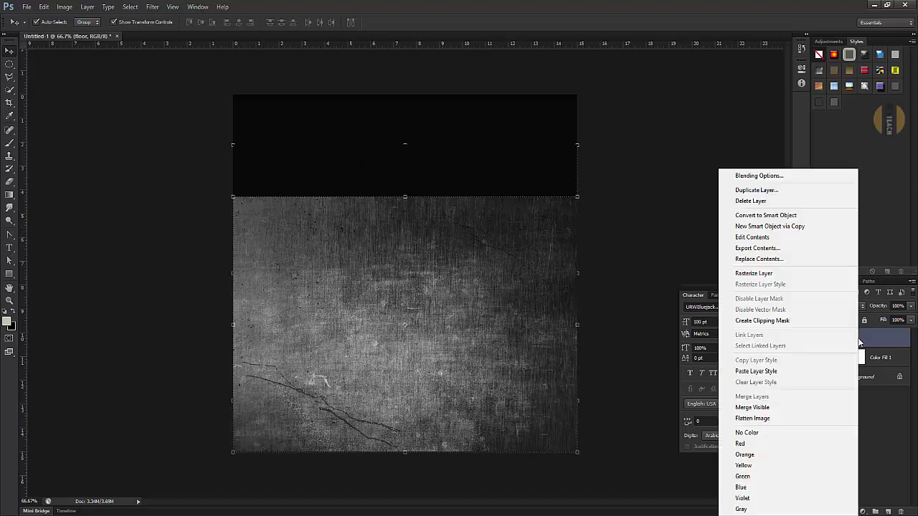
{"action": "left_click", "coordinate": [749, 273]}
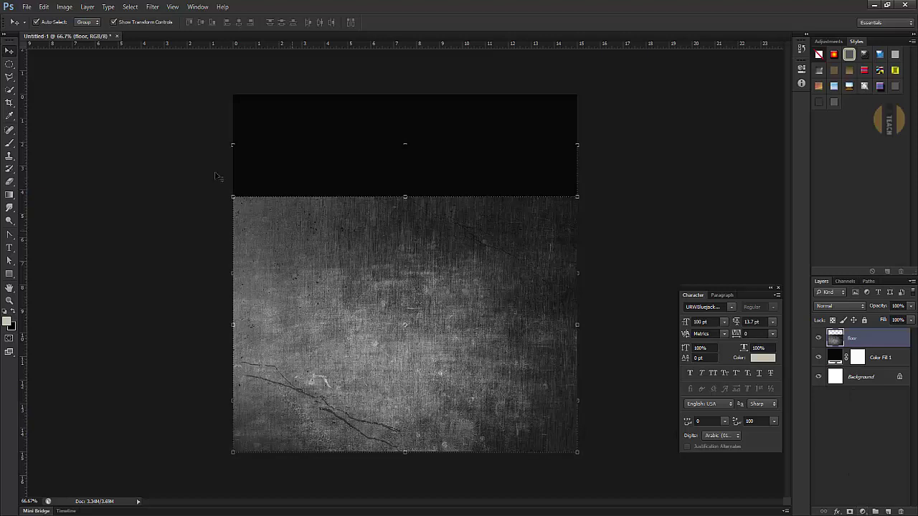
Step: Darken the floor layer with Levels, setting the midtone to 0.37
{"action": "left_click", "coordinate": [65, 7]}
{"action": "mouse_move", "coordinate": [79, 31]}
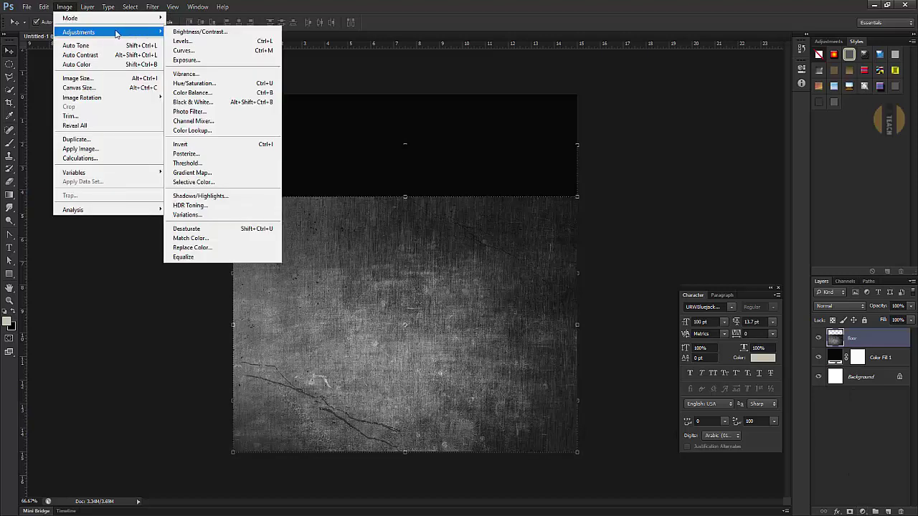
{"action": "left_click", "coordinate": [192, 42]}
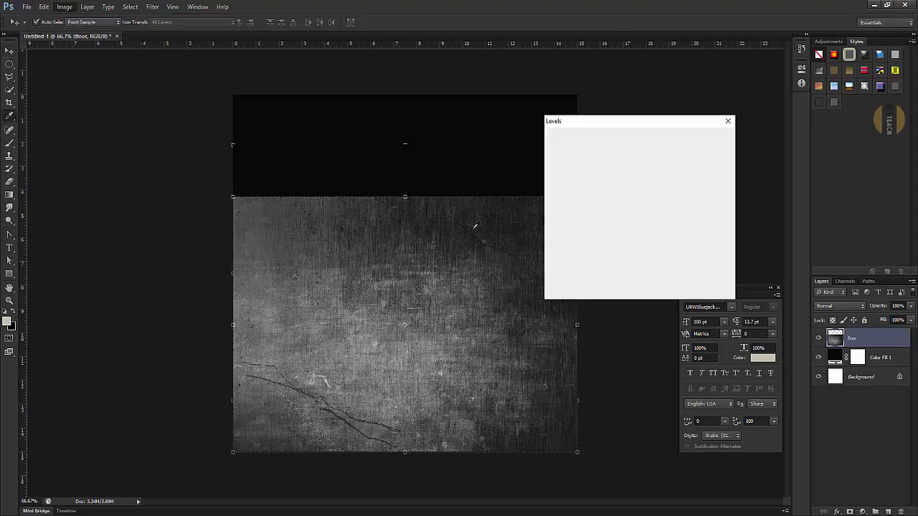
{"action": "left_click_drag", "start_coordinate": [619, 235], "coordinate": [652, 233]}
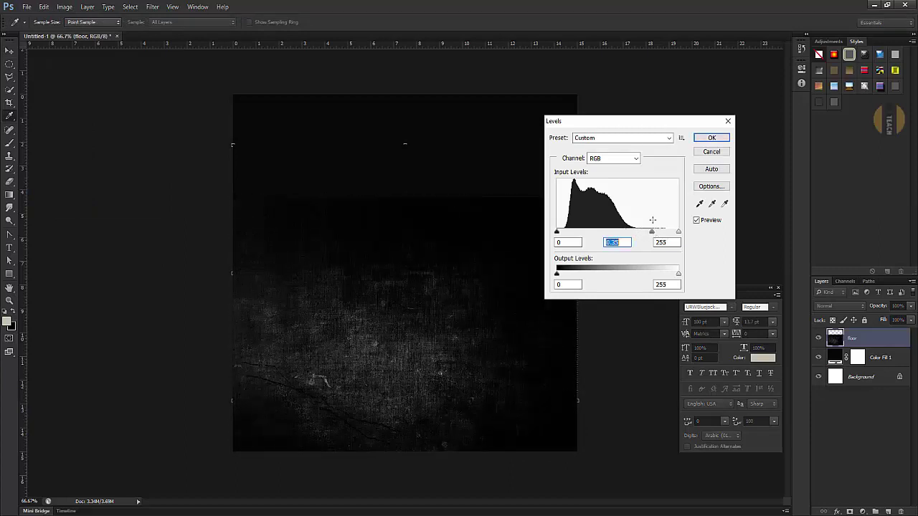
{"action": "left_click", "coordinate": [704, 138]}
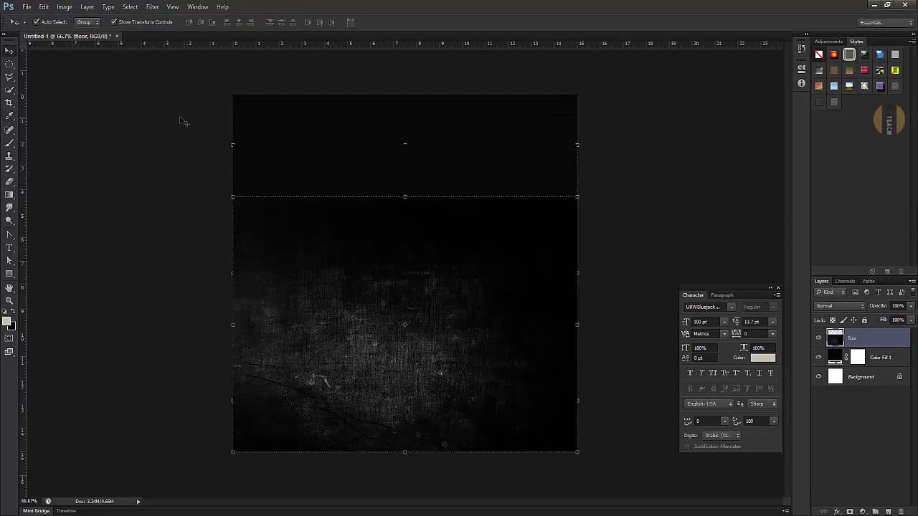
{"action": "left_click", "coordinate": [44, 7]}
{"action": "left_click", "coordinate": [72, 171]}
Step: Widen the floor's bottom into a trapezoid with a Perspective transform
{"action": "right_click", "coordinate": [435, 281]}
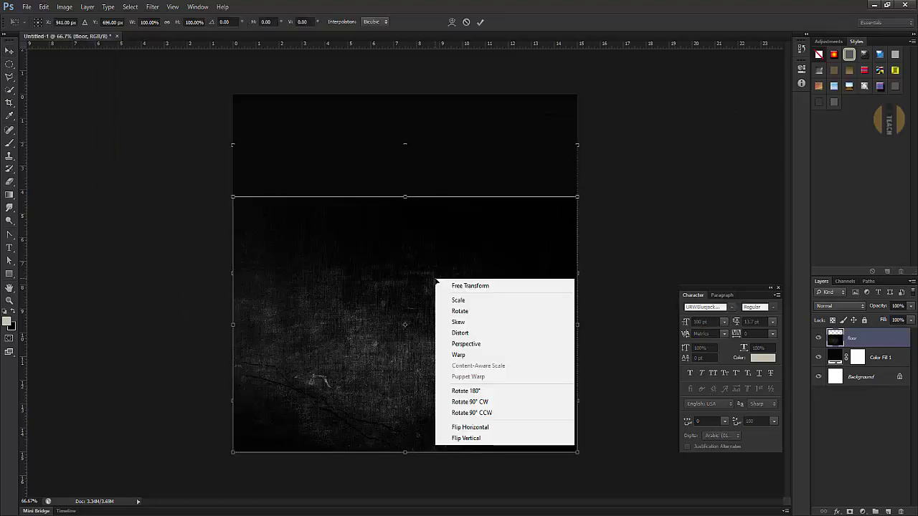
{"action": "left_click", "coordinate": [464, 344]}
{"action": "mouse_move", "coordinate": [578, 454]}
{"action": "left_mouse_down"}
{"action": "mouse_move", "coordinate": [874, 388]}
{"action": "mouse_move", "coordinate": [917, 393]}
{"action": "left_mouse_up"}
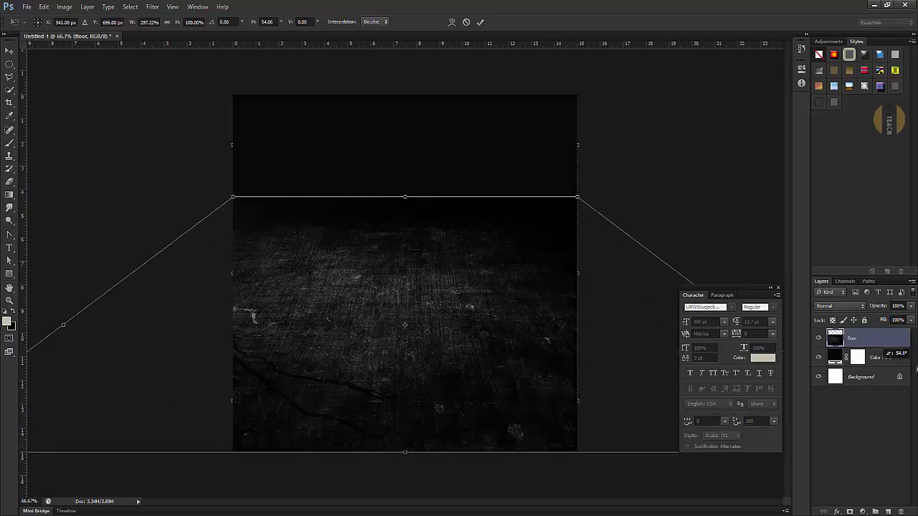
{"action": "key", "text": "ctrl+minus"}
{"action": "key", "text": "ctrl+minus"}
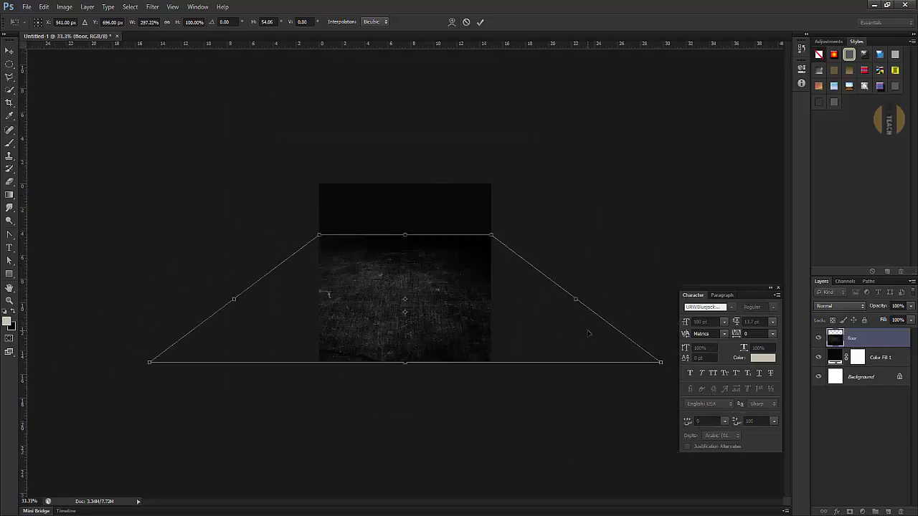
{"action": "left_click_drag", "start_coordinate": [597, 345], "coordinate": [646, 340]}
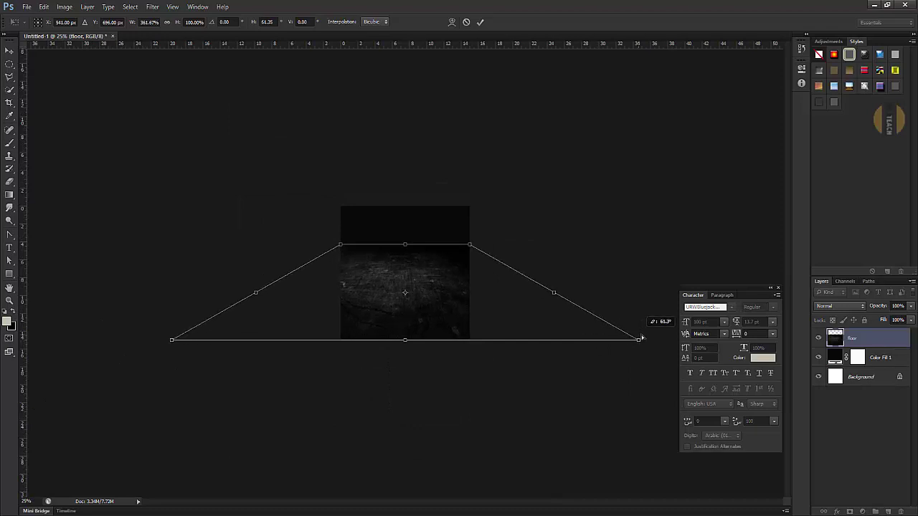
Step: Scale the floor's top edge down to flatten it, then commit the transform
{"action": "right_click", "coordinate": [420, 277]}
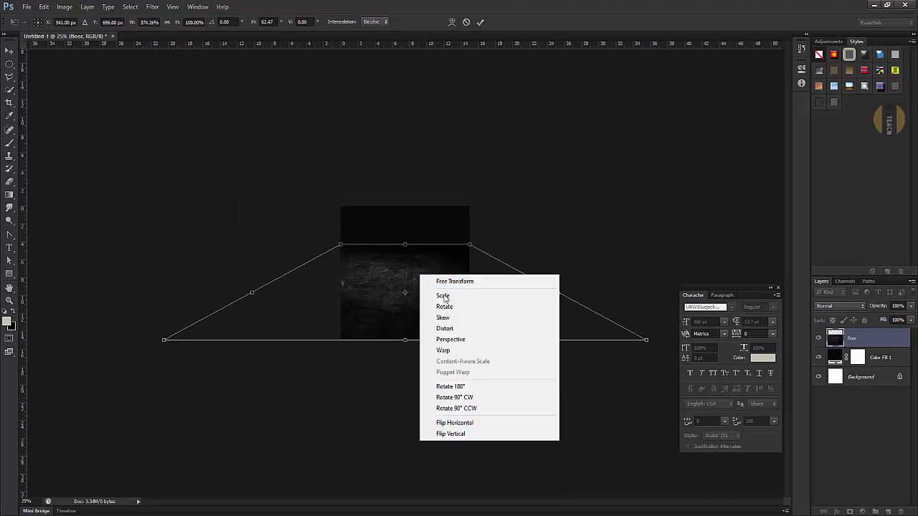
{"action": "left_click", "coordinate": [445, 329]}
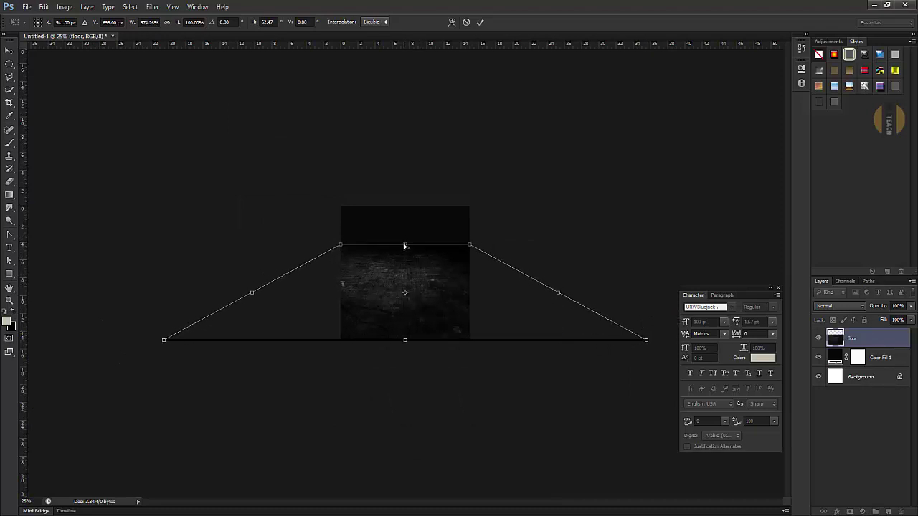
{"action": "left_click_drag", "start_coordinate": [405, 246], "coordinate": [406, 299]}
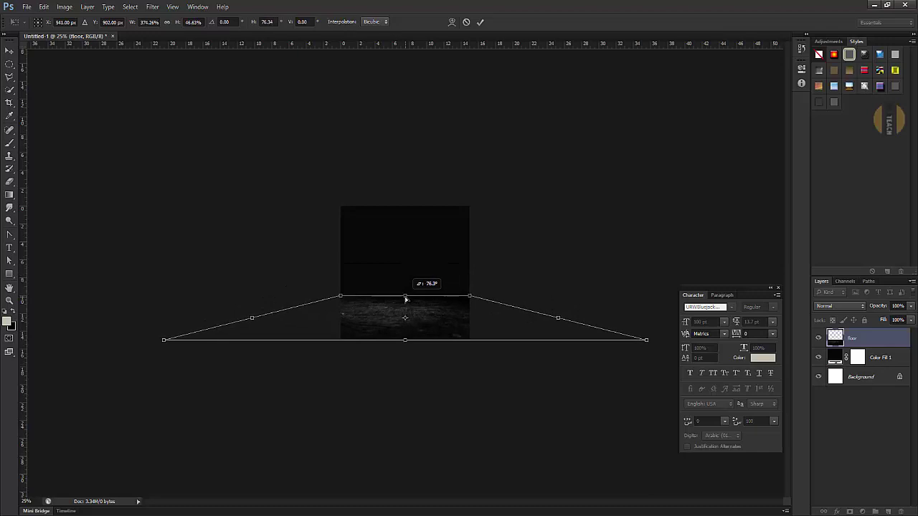
{"action": "left_click_drag", "start_coordinate": [405, 299], "coordinate": [407, 288]}
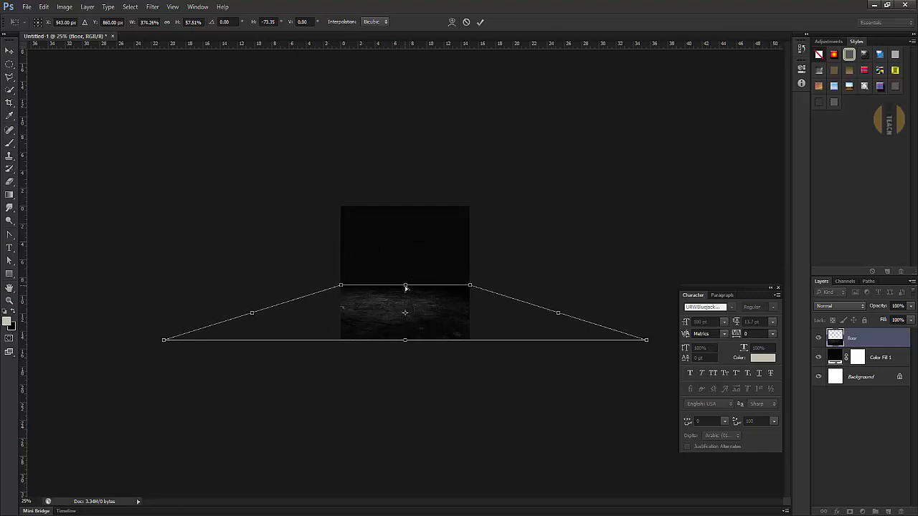
{"action": "key", "text": "Return"}
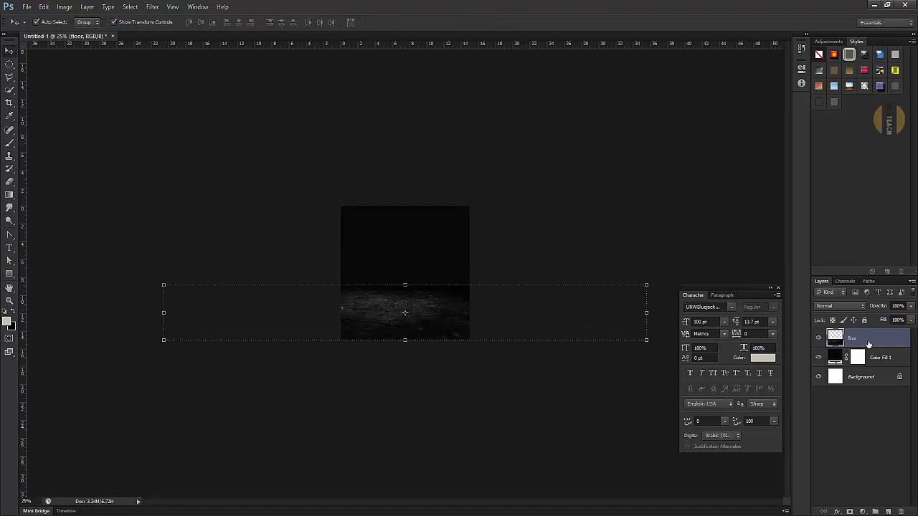
Step: Move Color Fill 1 above the floor and set up a Foreground to Transparent gradient on its mask
{"action": "left_click", "coordinate": [876, 355]}
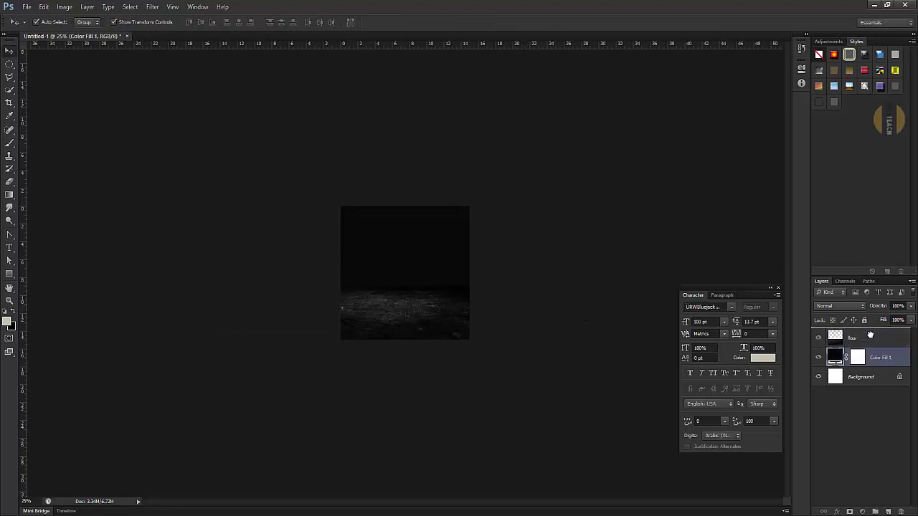
{"action": "left_click_drag", "start_coordinate": [869, 334], "coordinate": [868, 339]}
{"action": "left_click", "coordinate": [858, 340]}
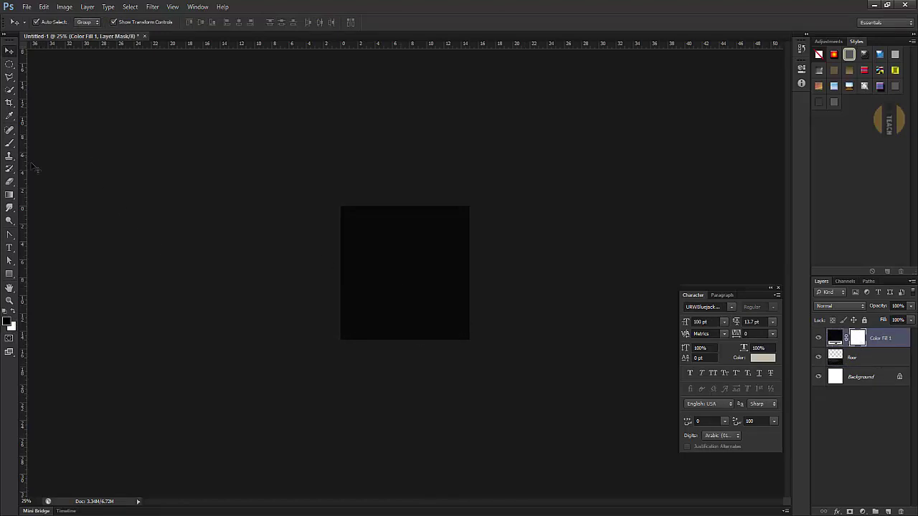
{"action": "left_click", "coordinate": [10, 194]}
{"action": "left_click", "coordinate": [63, 24]}
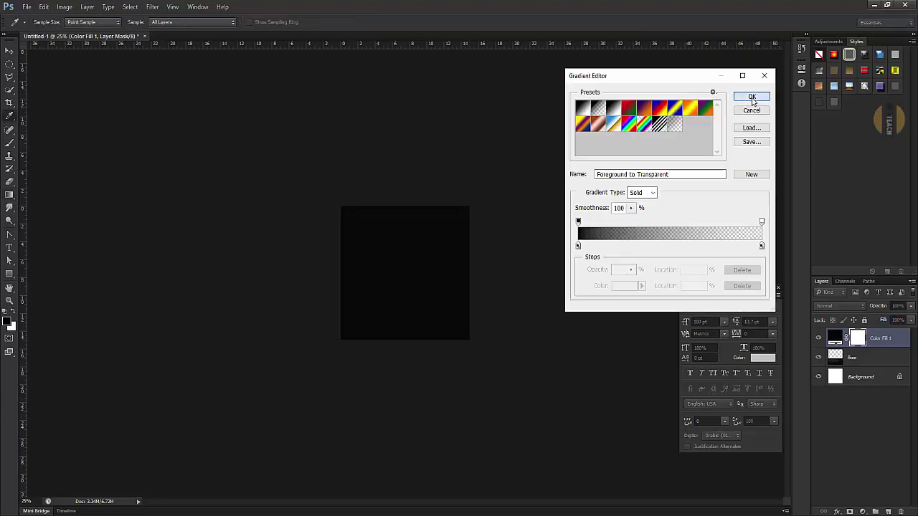
{"action": "left_click", "coordinate": [750, 96]}
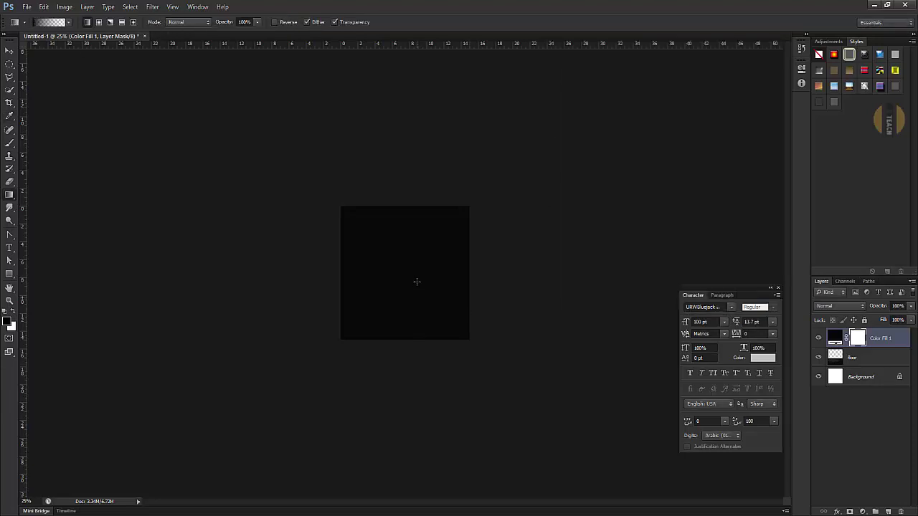
Step: Draw a vertical gradient on the mask so the floor fades up from the bottom
{"action": "left_click_drag", "start_coordinate": [416, 281], "coordinate": [416, 280]}
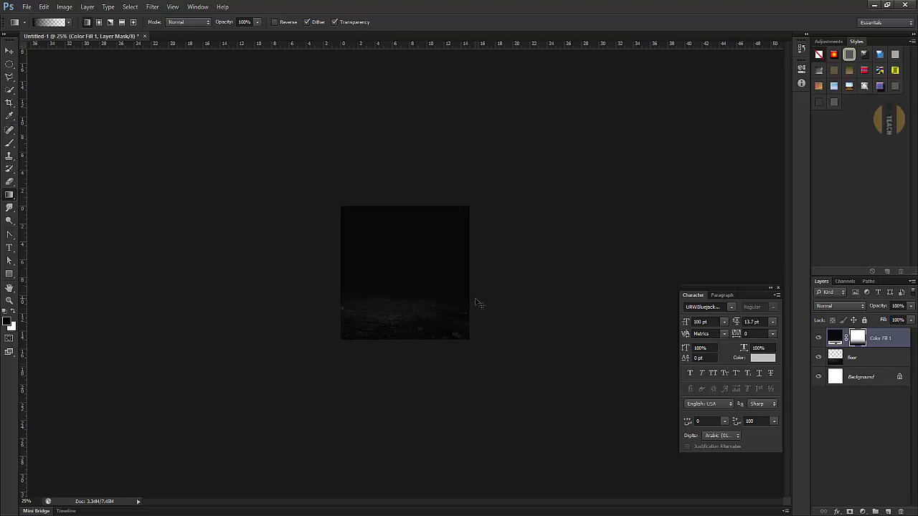
{"action": "key", "text": "ctrl+z"}
{"action": "key", "text": "ctrl+plus"}
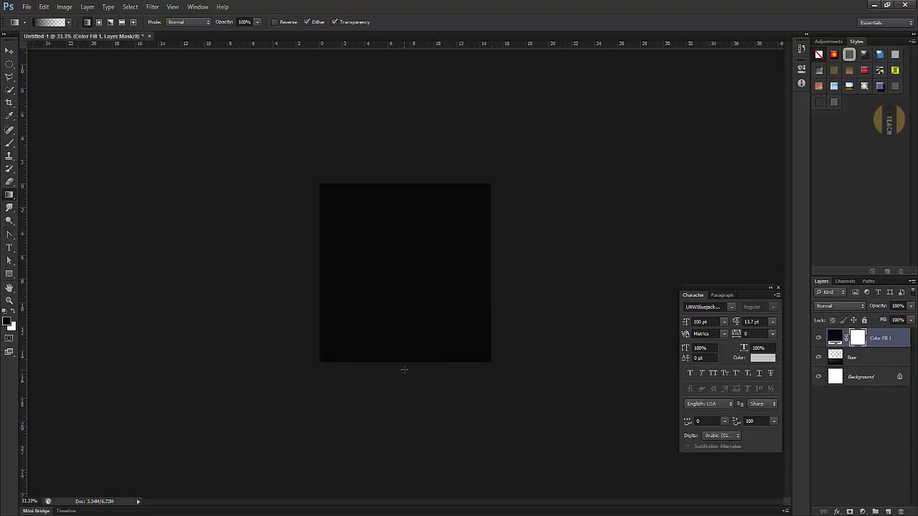
{"action": "left_click_drag", "start_coordinate": [402, 319], "coordinate": [401, 290]}
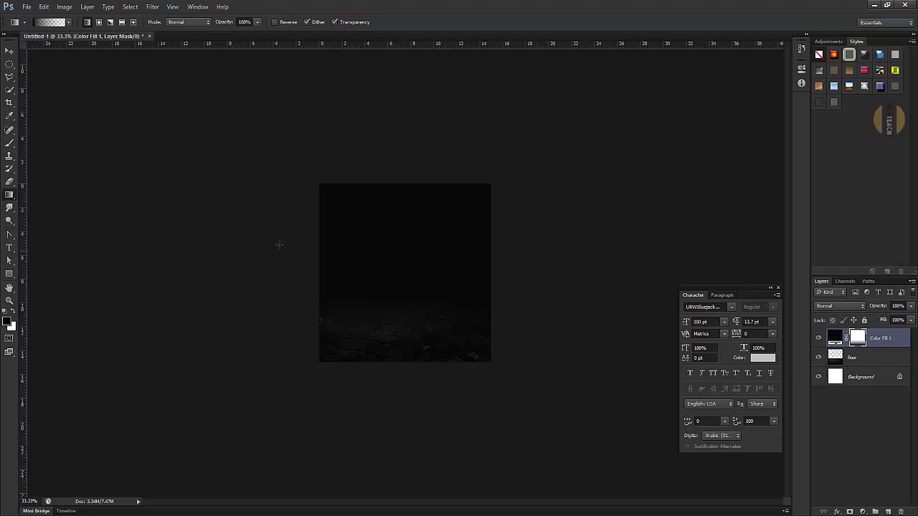
{"action": "left_click", "coordinate": [8, 51]}
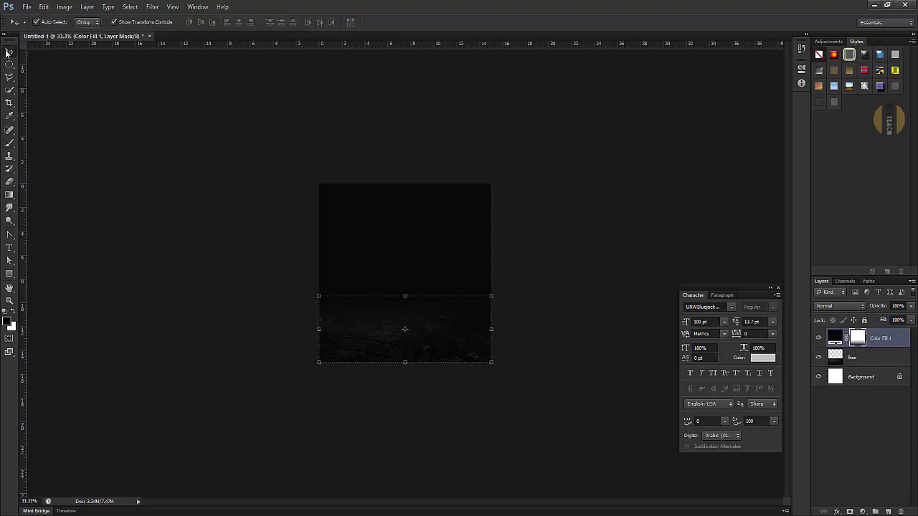
{"action": "left_click", "coordinate": [561, 275]}
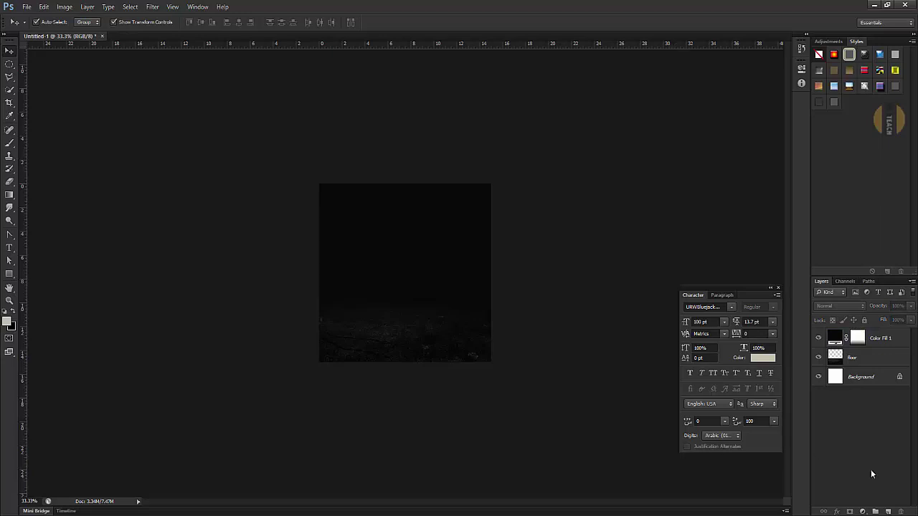
Step: Paint a soft white brush glow at the top edge on a new layer
{"action": "left_click", "coordinate": [888, 511]}
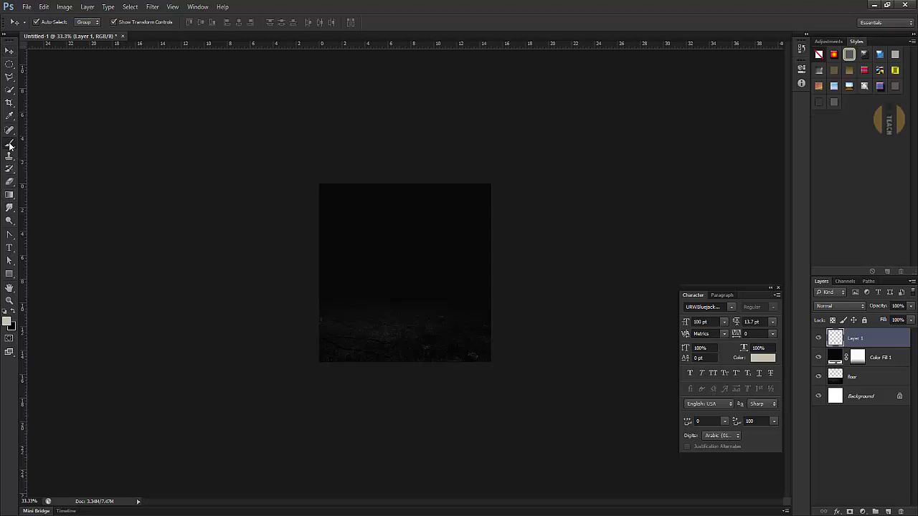
{"action": "left_click_drag", "start_coordinate": [9, 143], "coordinate": [50, 144]}
{"action": "left_click", "coordinate": [10, 320]}
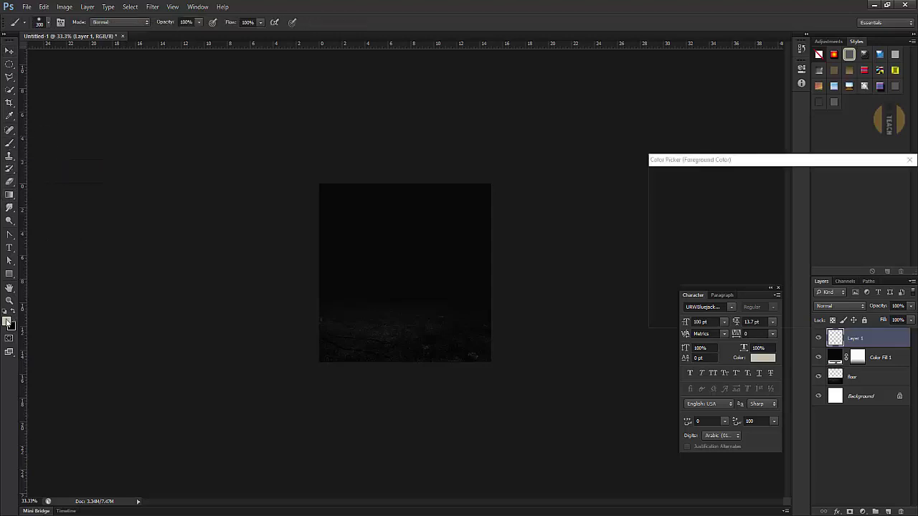
{"action": "left_click_drag", "start_coordinate": [663, 194], "coordinate": [654, 183]}
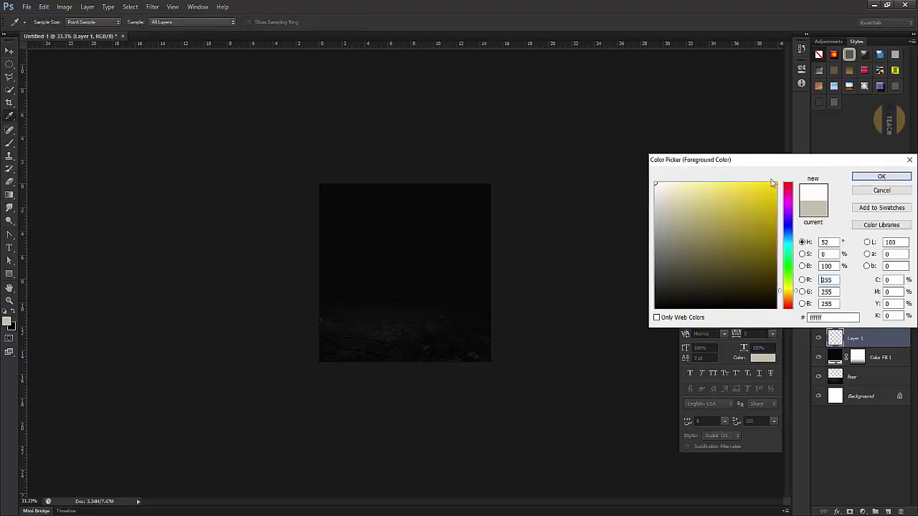
{"action": "left_click", "coordinate": [881, 176]}
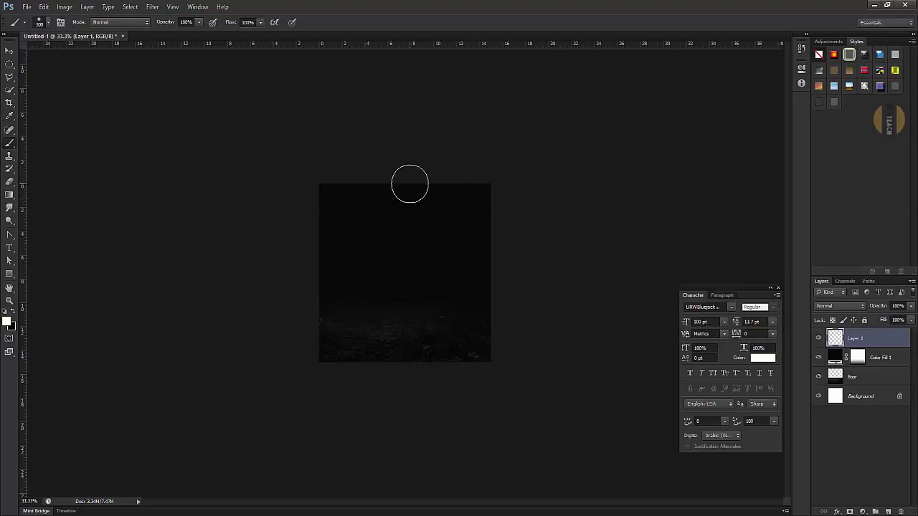
{"action": "key", "text": "ctrl+plus"}
{"action": "left_click", "coordinate": [408, 143]}
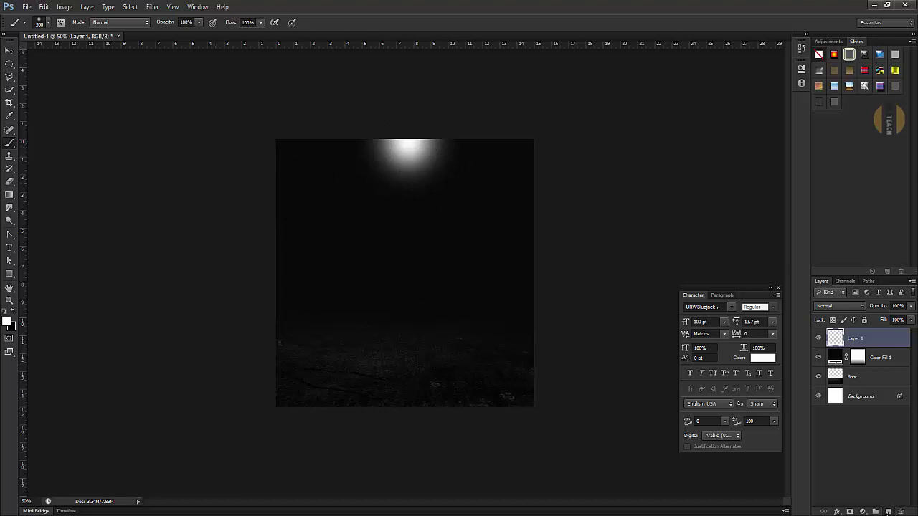
Step: Paint a second white glow mid-scene on Layer 2 and stretch it upward
{"action": "key", "text": "ctrl+shift+alt+n"}
{"action": "left_click", "coordinate": [405, 296]}
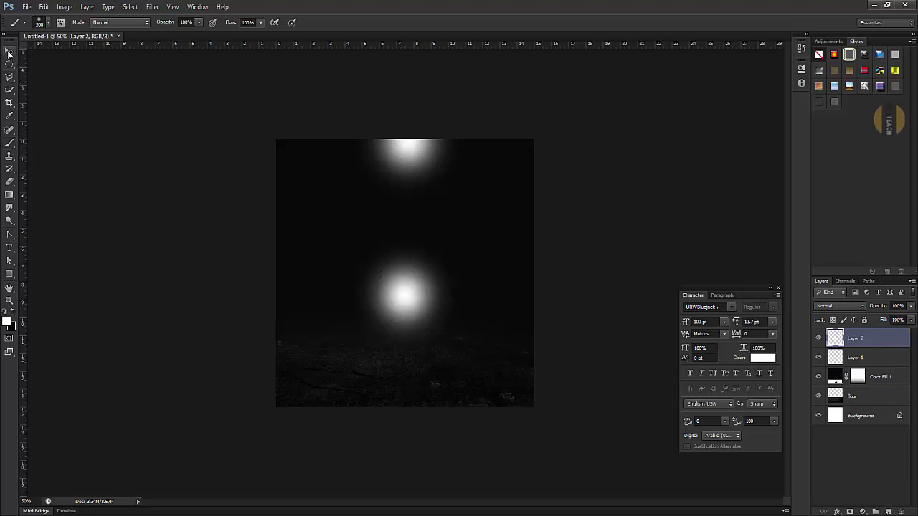
{"action": "left_click", "coordinate": [8, 53]}
{"action": "left_click", "coordinate": [44, 7]}
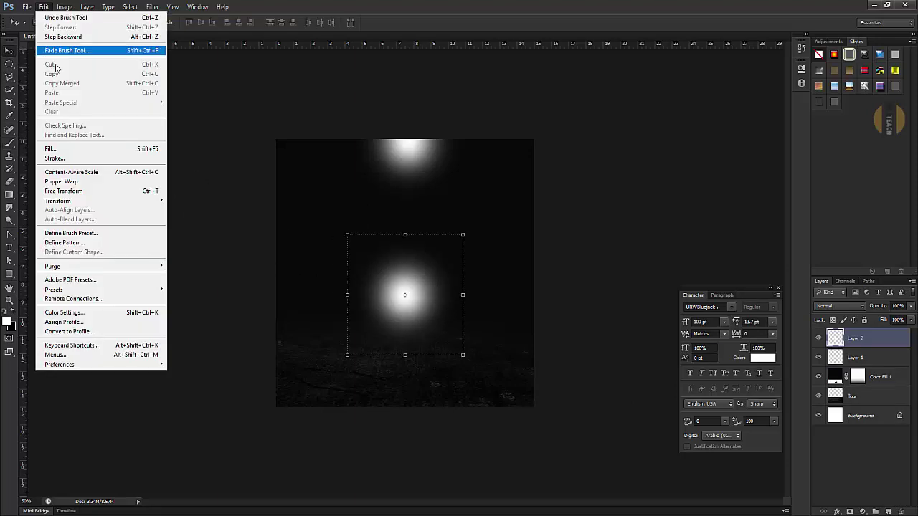
{"action": "left_click", "coordinate": [76, 191]}
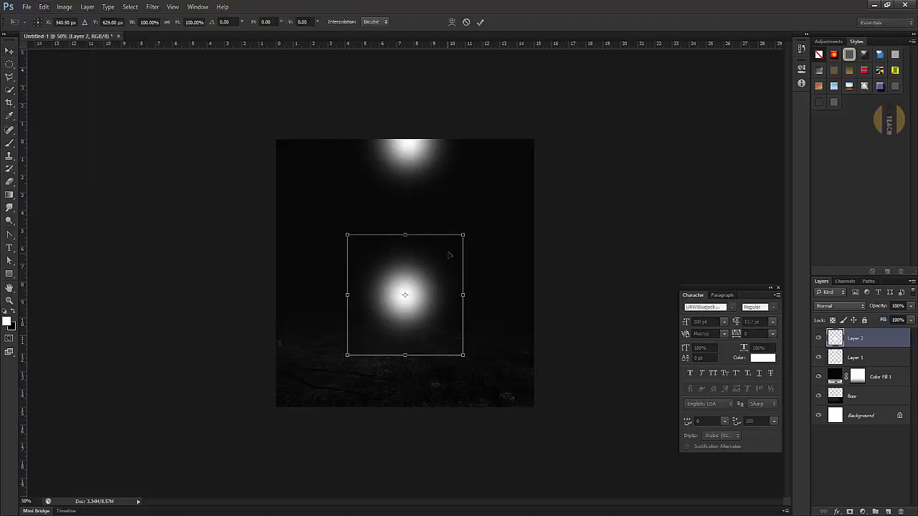
{"action": "left_click_drag", "start_coordinate": [405, 234], "coordinate": [405, 60]}
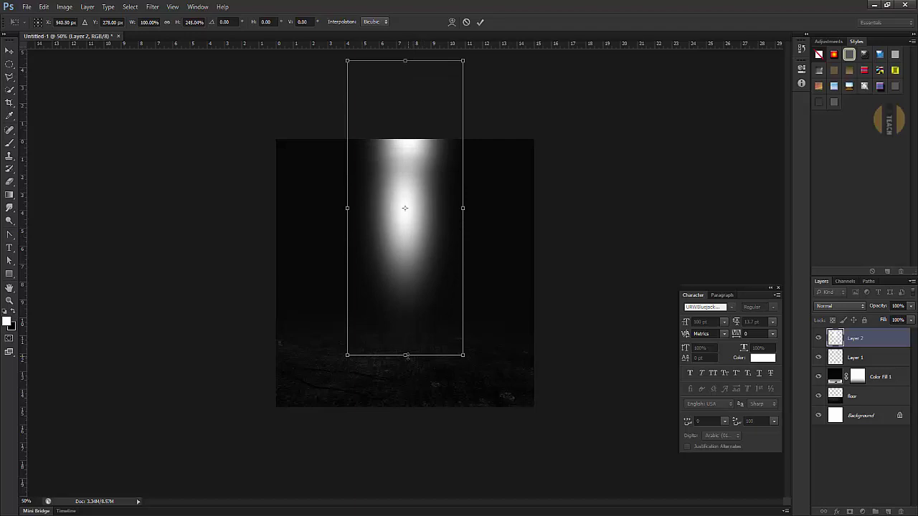
Step: Stretch Layer 2's glow downward, then widen its bottom and narrow its top in perspective
{"action": "left_click_drag", "start_coordinate": [406, 355], "coordinate": [406, 418]}
{"action": "left_click_drag", "start_coordinate": [412, 309], "coordinate": [412, 270]}
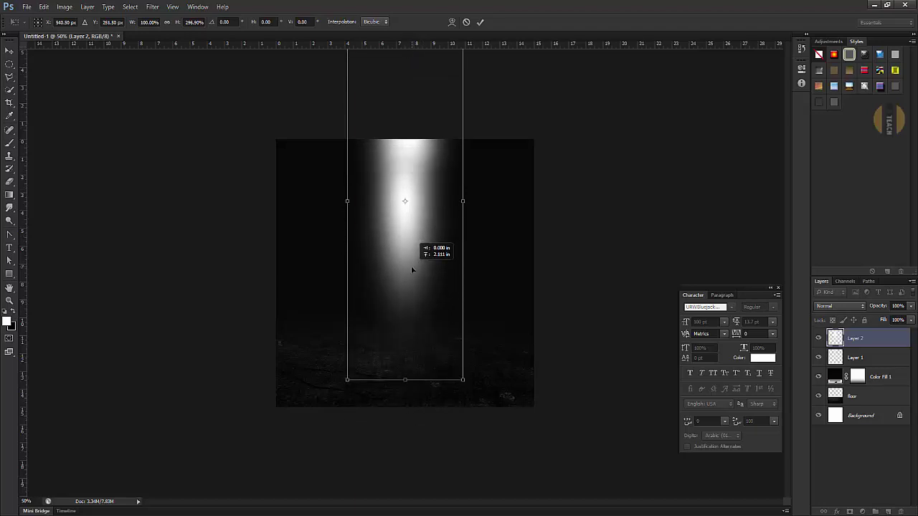
{"action": "right_click", "coordinate": [412, 269]}
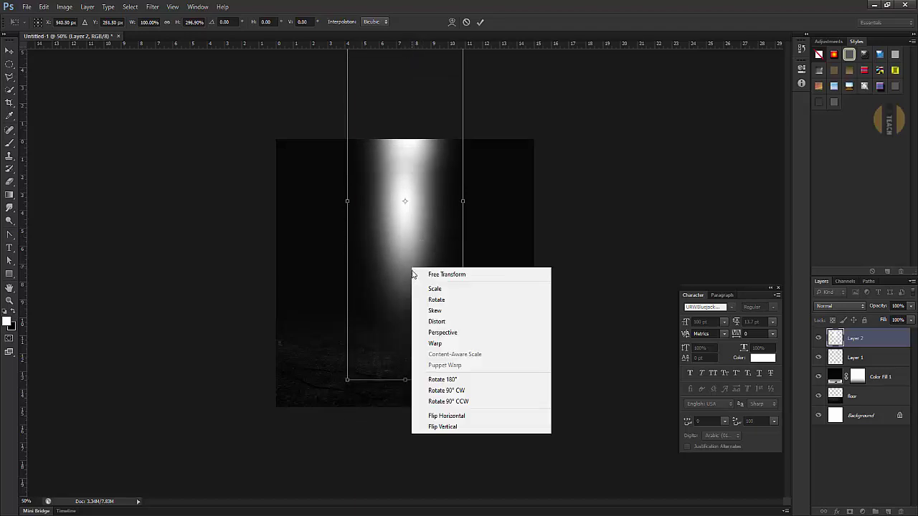
{"action": "left_click", "coordinate": [442, 333]}
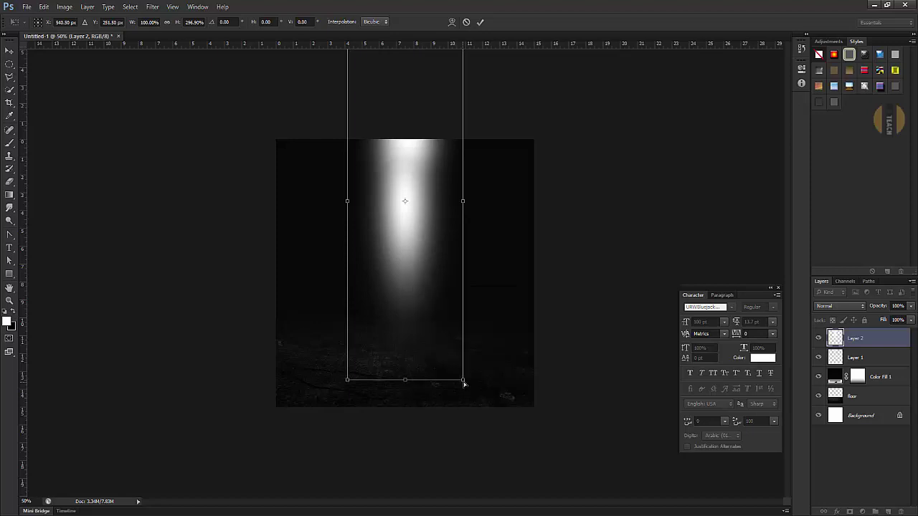
{"action": "left_click_drag", "start_coordinate": [464, 384], "coordinate": [511, 379]}
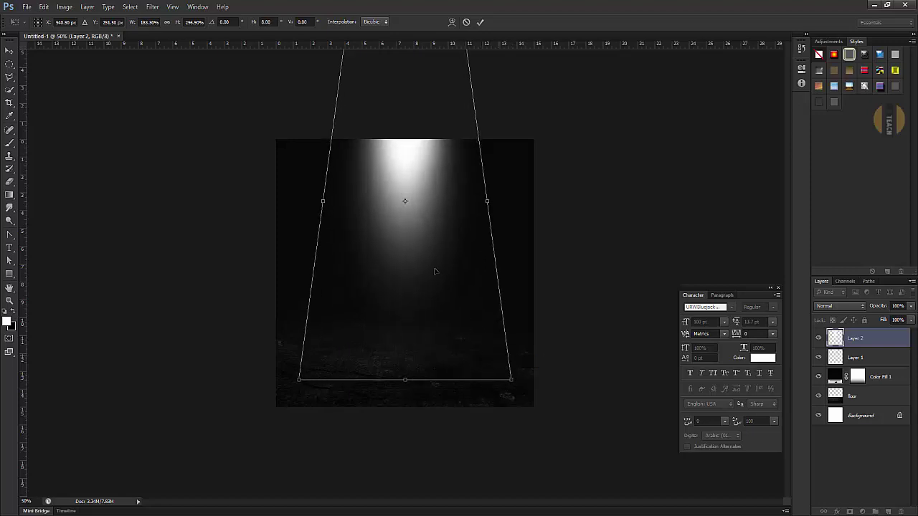
{"action": "left_click_drag", "start_coordinate": [421, 230], "coordinate": [422, 278]}
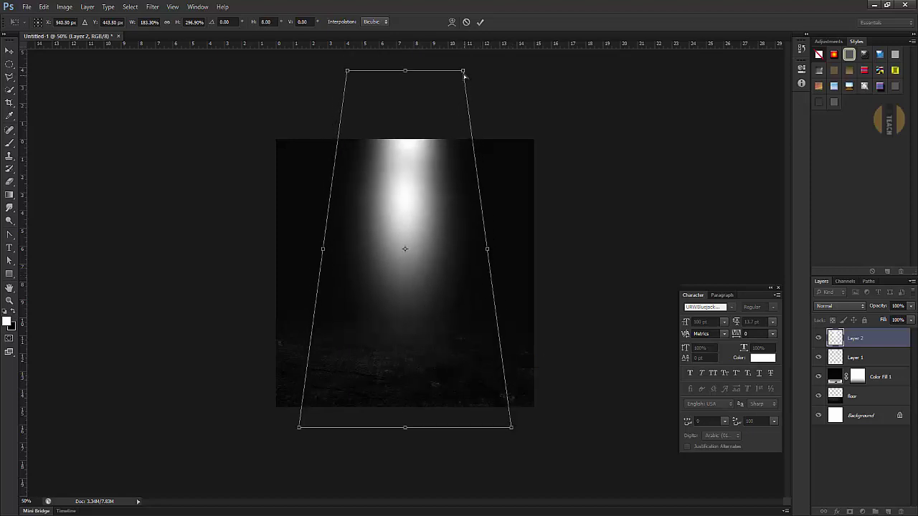
{"action": "left_click_drag", "start_coordinate": [463, 72], "coordinate": [455, 72]}
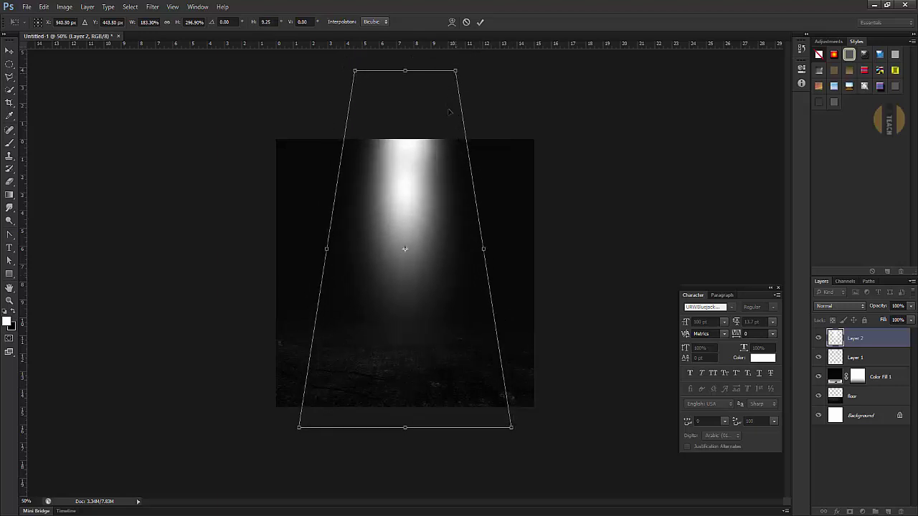
{"action": "right_click", "coordinate": [424, 199]}
Step: Warp the beam's top corners and sides inward into a tapered shape
{"action": "left_click", "coordinate": [430, 270]}
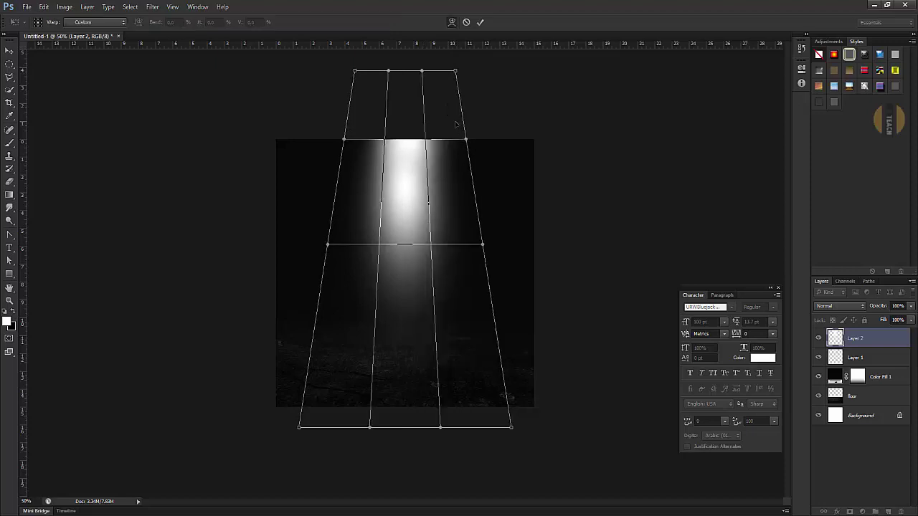
{"action": "left_click_drag", "start_coordinate": [455, 71], "coordinate": [428, 71]}
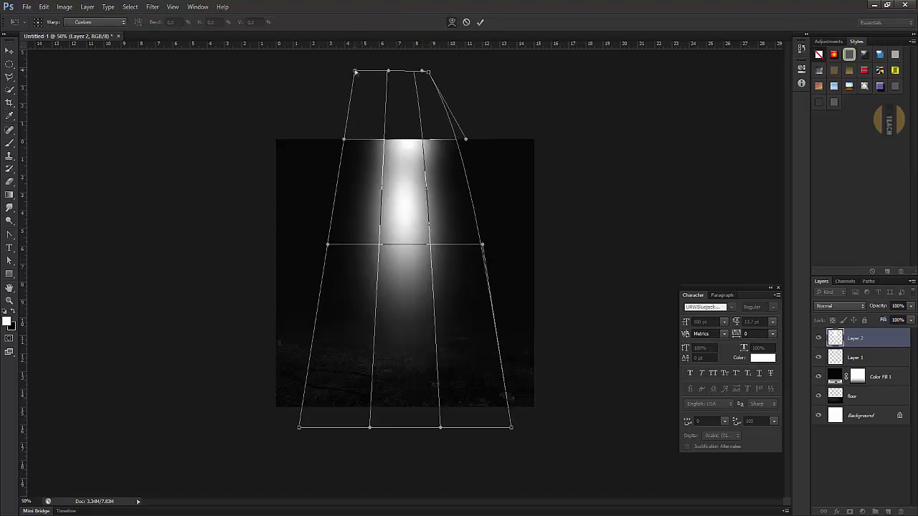
{"action": "left_click_drag", "start_coordinate": [354, 72], "coordinate": [403, 73]}
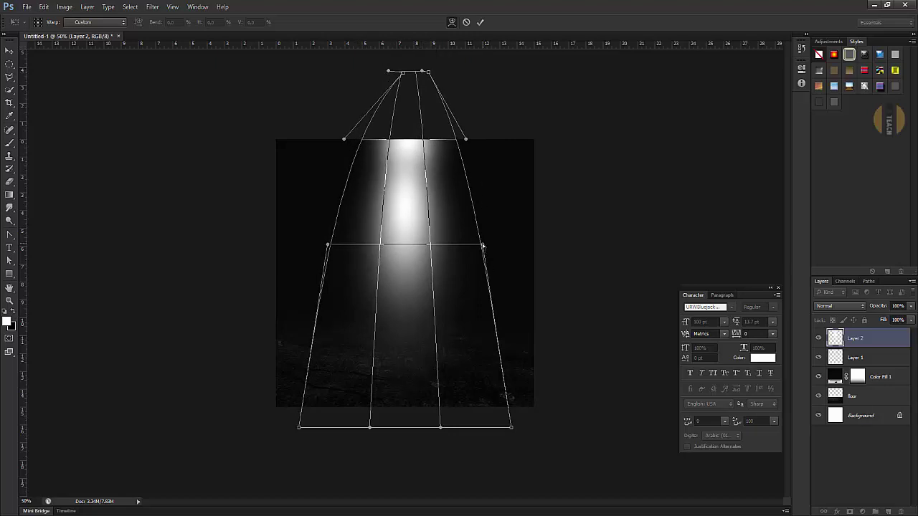
{"action": "left_click_drag", "start_coordinate": [482, 246], "coordinate": [468, 244]}
{"action": "left_click_drag", "start_coordinate": [328, 246], "coordinate": [344, 246]}
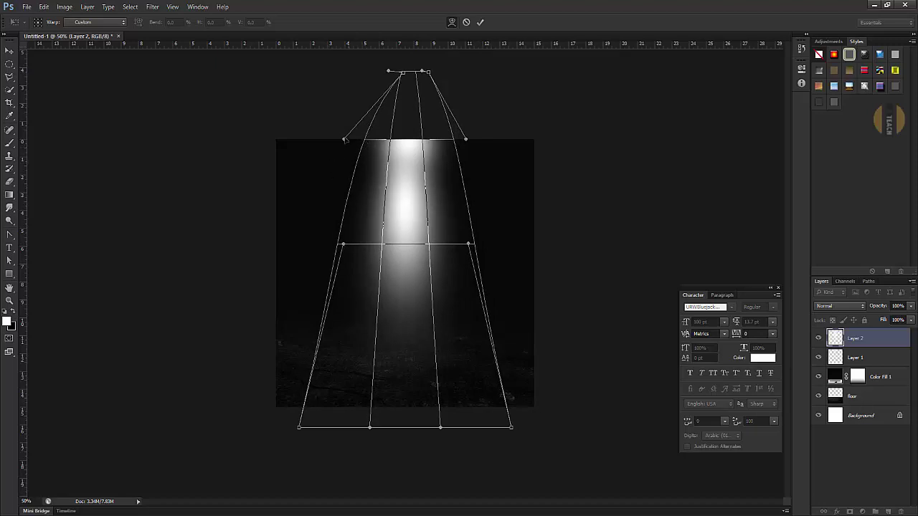
{"action": "left_click_drag", "start_coordinate": [343, 142], "coordinate": [370, 145]}
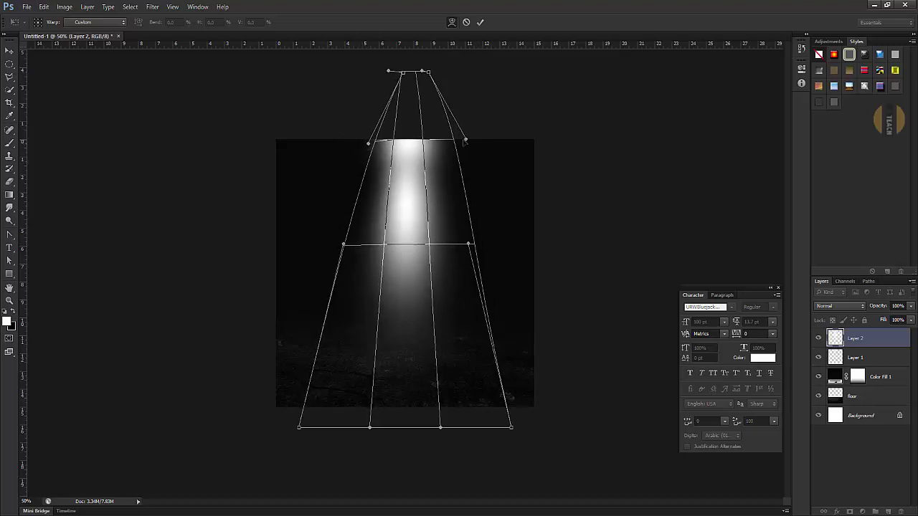
{"action": "left_click_drag", "start_coordinate": [461, 142], "coordinate": [447, 142]}
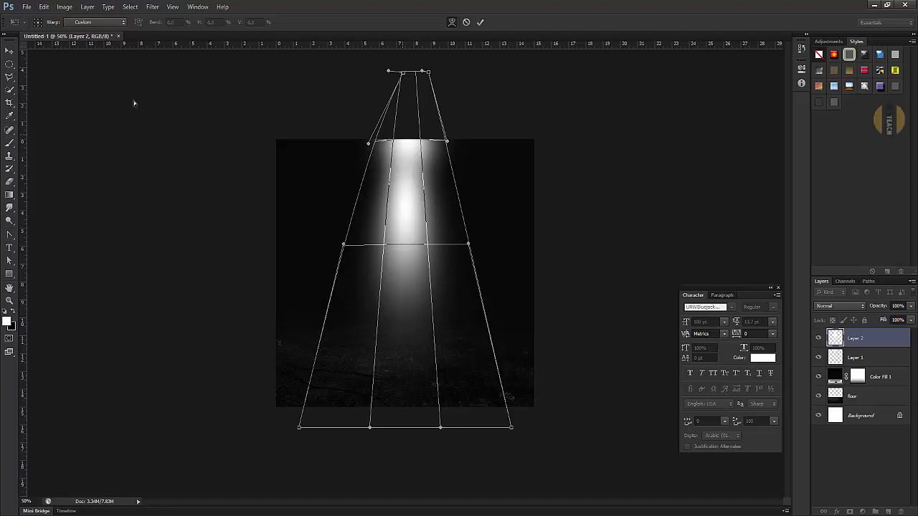
{"action": "left_click", "coordinate": [10, 50]}
{"action": "left_click", "coordinate": [423, 194]}
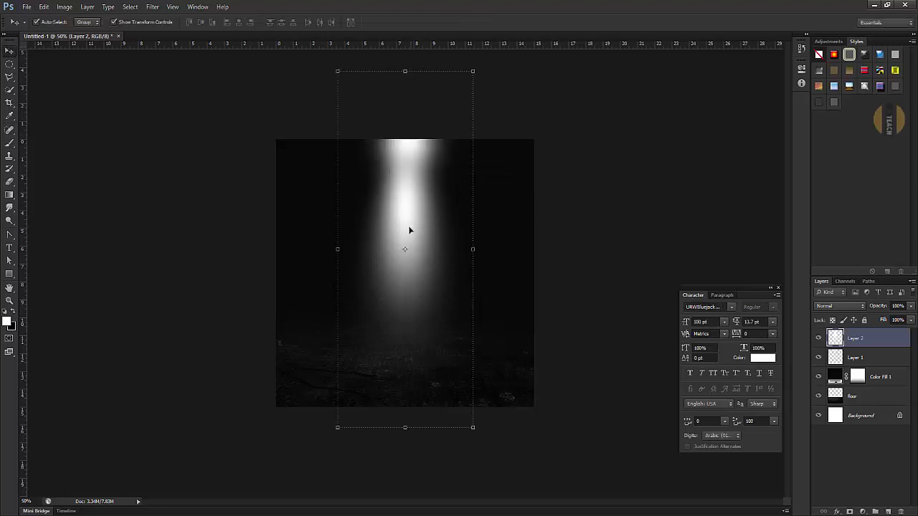
Step: Hide Layer 1, nudge the beam upward, then show and select Layer 1
{"action": "mouse_move", "coordinate": [409, 229]}
{"action": "left_mouse_down"}
{"action": "mouse_move", "coordinate": [409, 242]}
{"action": "mouse_move", "coordinate": [412, 201]}
{"action": "mouse_move", "coordinate": [410, 220]}
{"action": "left_mouse_up"}
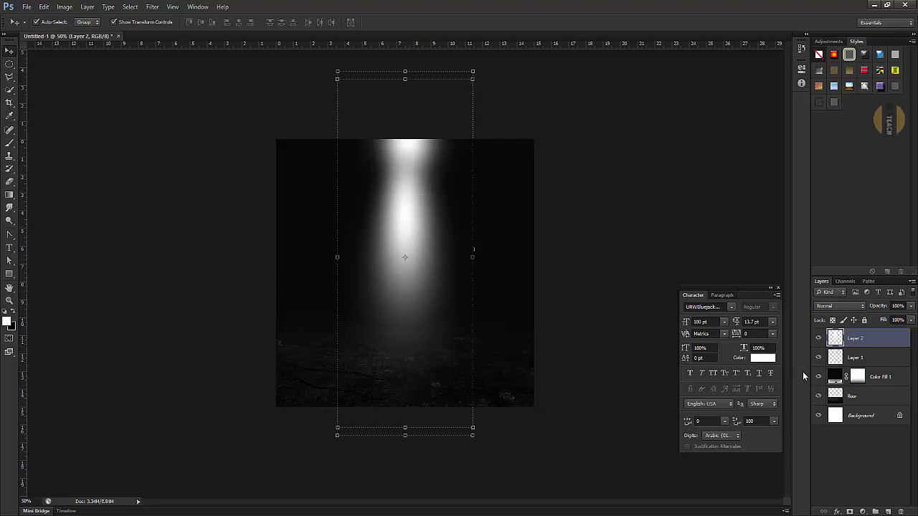
{"action": "left_click", "coordinate": [819, 357]}
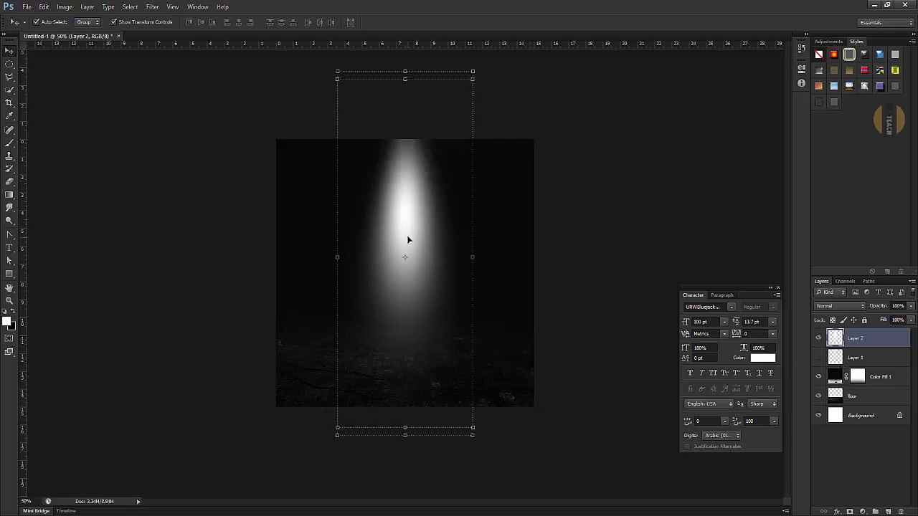
{"action": "left_click_drag", "start_coordinate": [408, 239], "coordinate": [406, 252]}
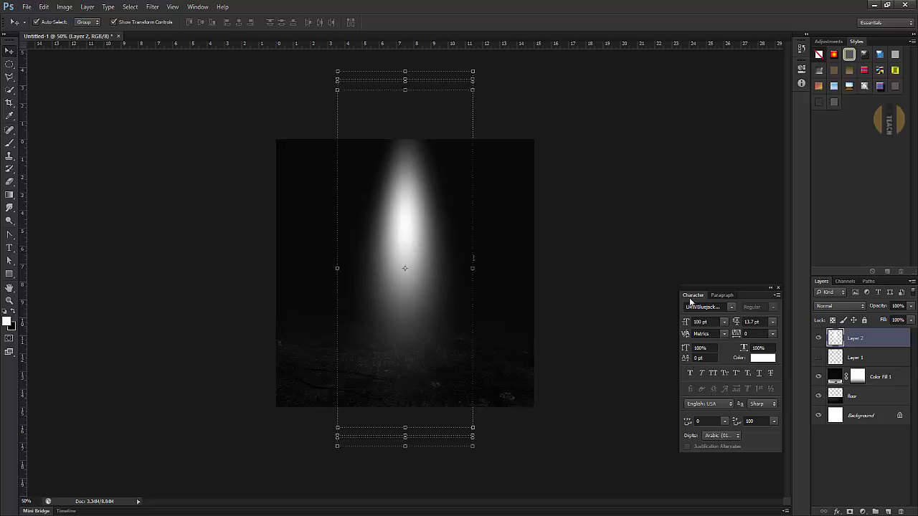
{"action": "left_click", "coordinate": [819, 357]}
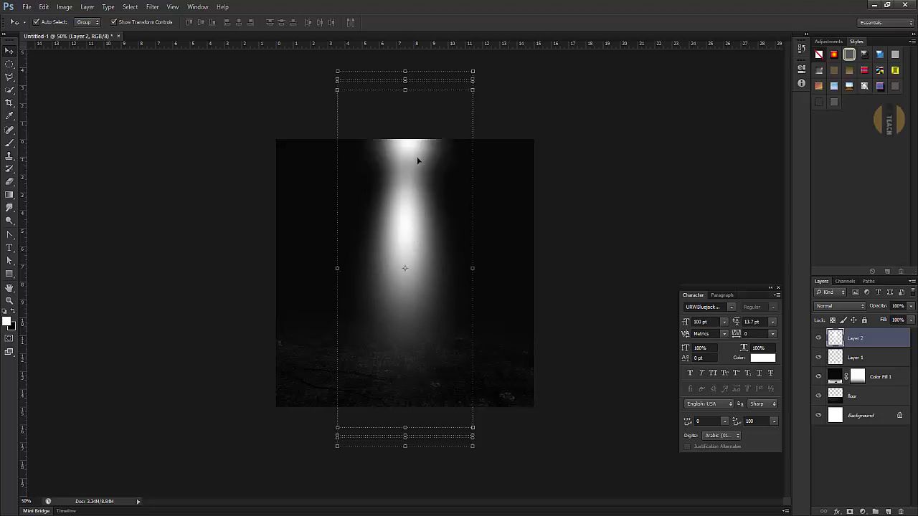
{"action": "left_click", "coordinate": [863, 356]}
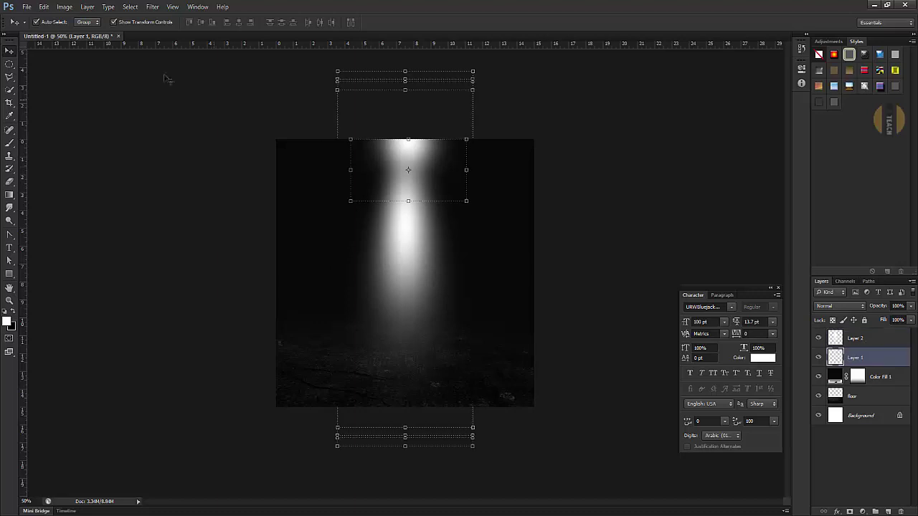
Step: Narrow Layer 1's glow, spread its bottom in perspective and stretch it down into the beam
{"action": "left_click", "coordinate": [46, 8]}
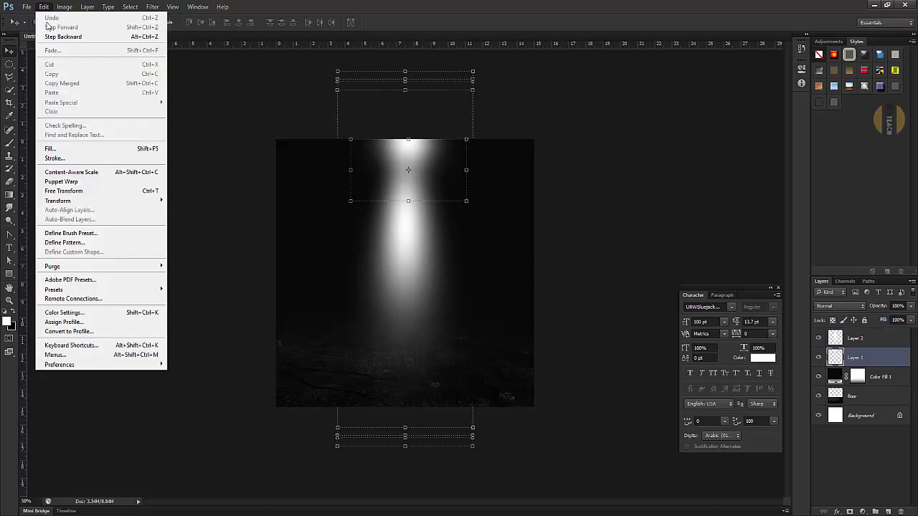
{"action": "left_click", "coordinate": [84, 192]}
{"action": "left_click_drag", "start_coordinate": [467, 169], "coordinate": [424, 170]}
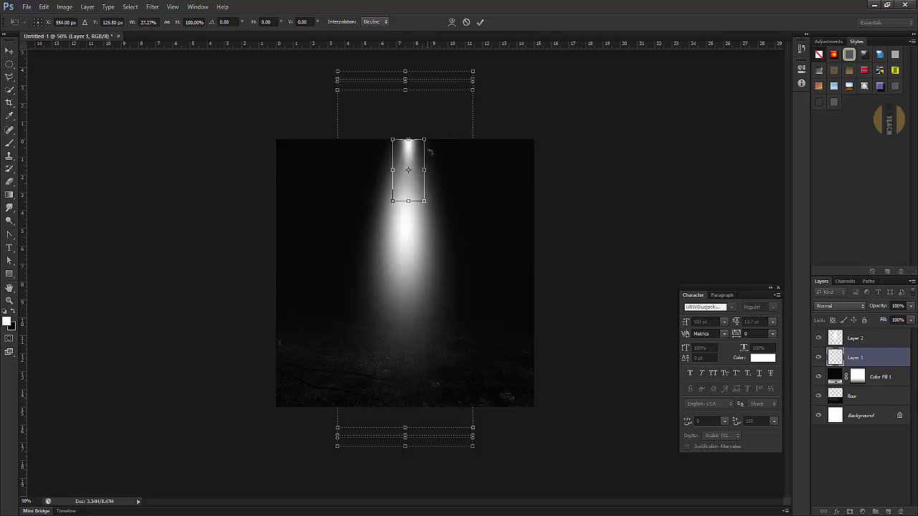
{"action": "right_click", "coordinate": [412, 150]}
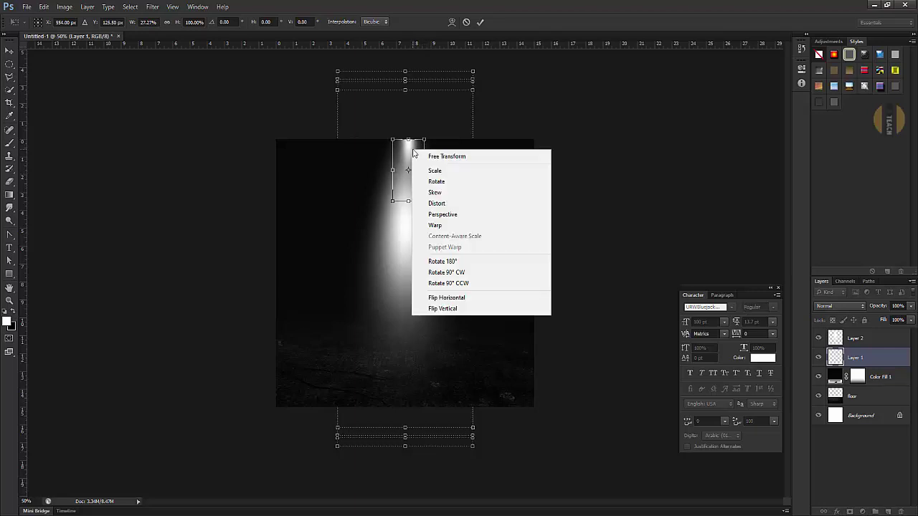
{"action": "left_click", "coordinate": [442, 212]}
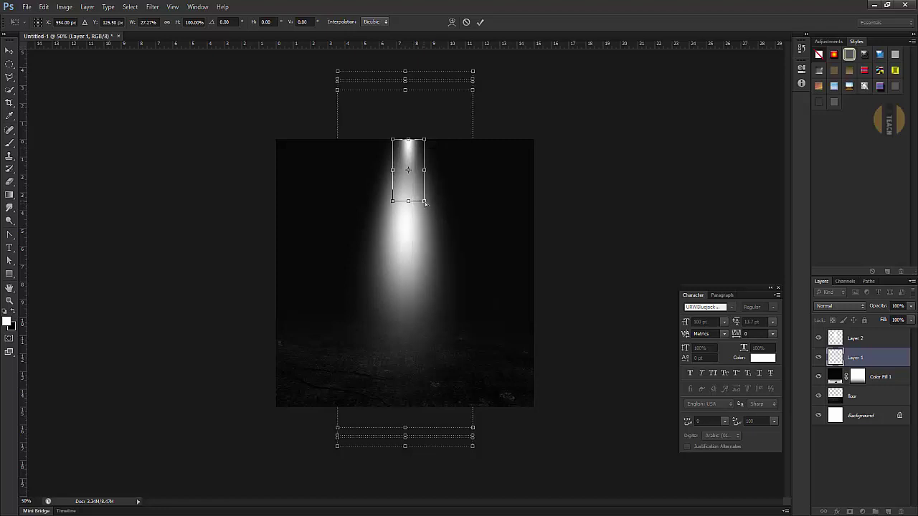
{"action": "left_click_drag", "start_coordinate": [424, 201], "coordinate": [467, 205]}
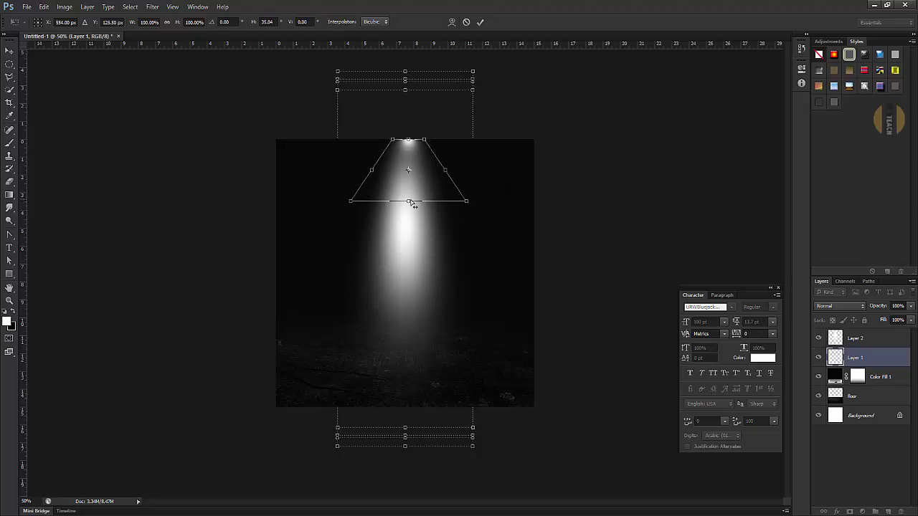
{"action": "right_click", "coordinate": [411, 159]}
{"action": "left_click", "coordinate": [432, 208]}
{"action": "left_click_drag", "start_coordinate": [409, 201], "coordinate": [410, 245]}
{"action": "left_click_drag", "start_coordinate": [409, 246], "coordinate": [409, 256]}
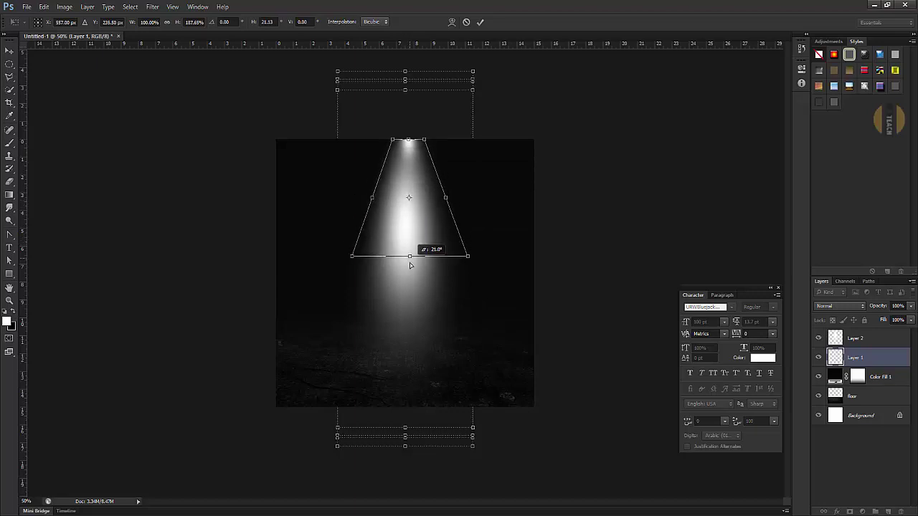
{"action": "key", "text": "Return"}
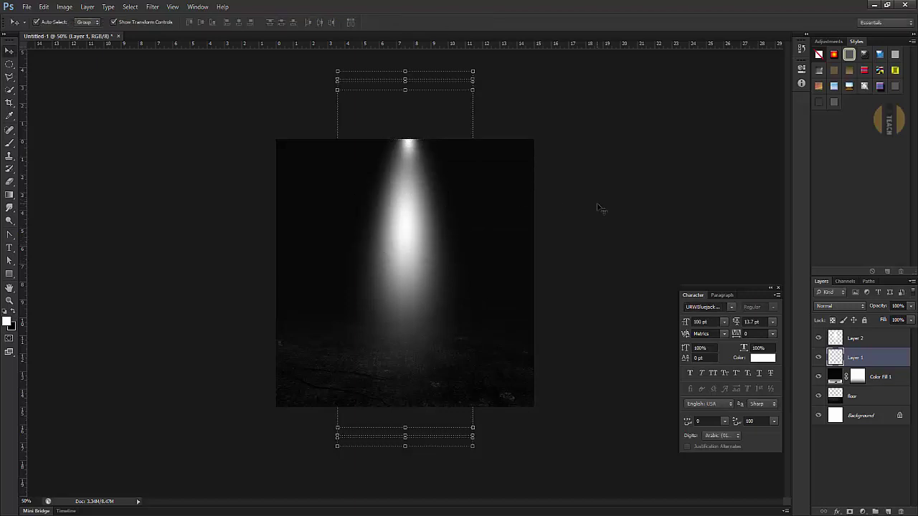
Step: Pinch the top of Layer 1's cone narrower with another perspective transform, then select Layer 2
{"action": "left_click", "coordinate": [411, 146]}
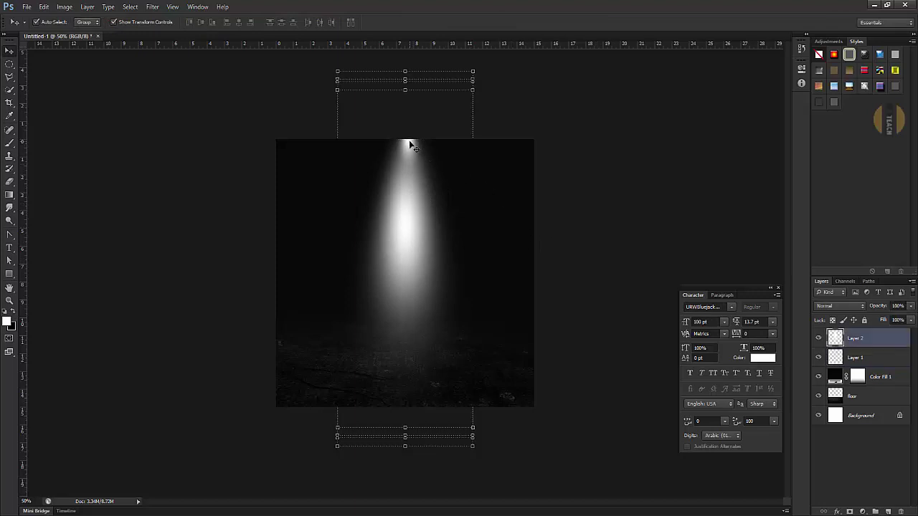
{"action": "left_click", "coordinate": [853, 357]}
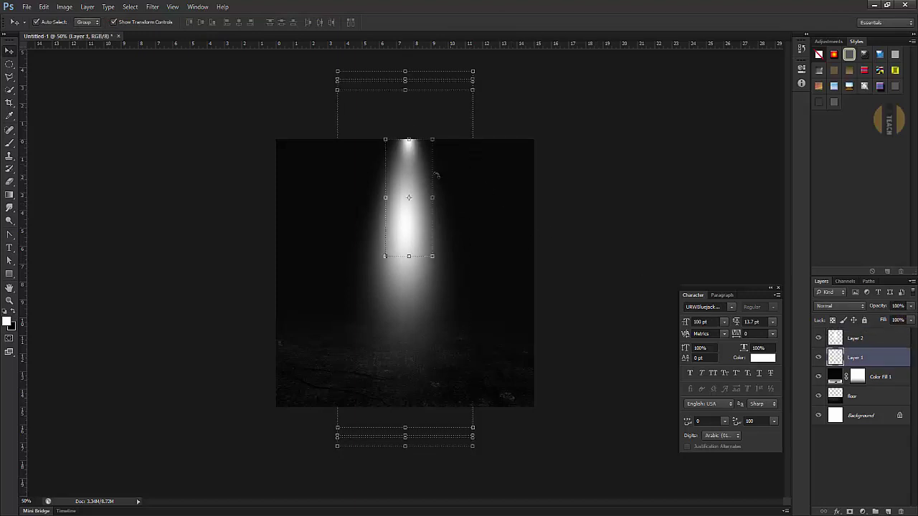
{"action": "left_click", "coordinate": [43, 7]}
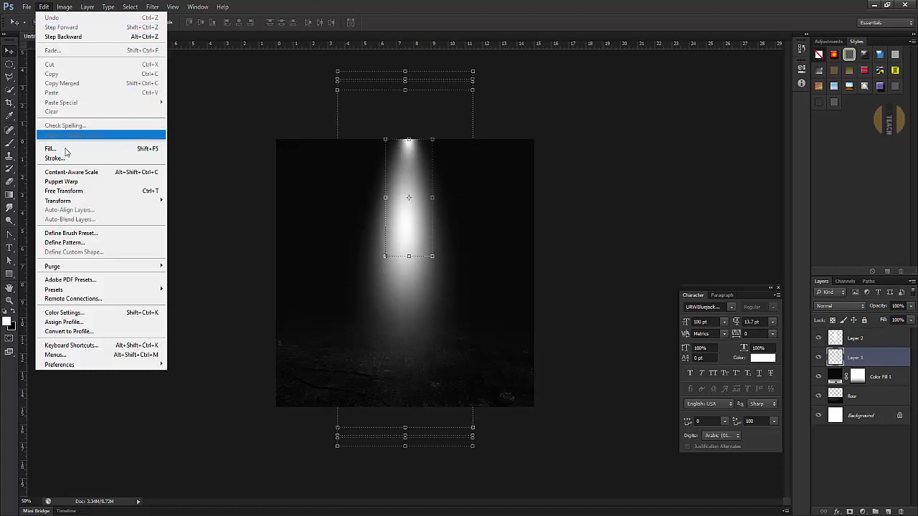
{"action": "left_click", "coordinate": [71, 191]}
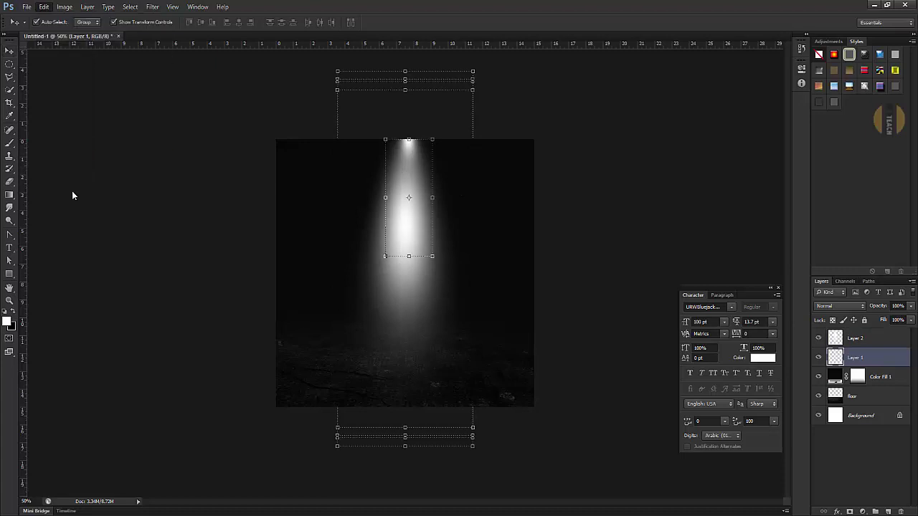
{"action": "right_click", "coordinate": [407, 146]}
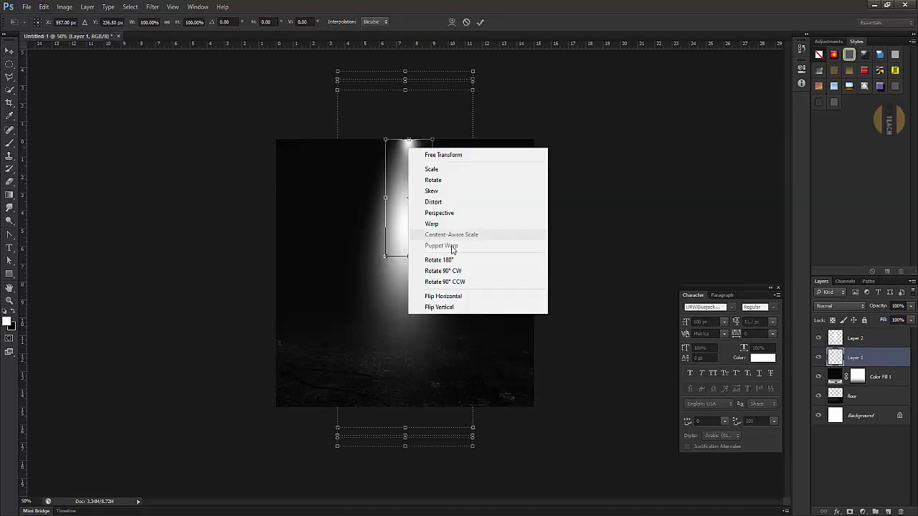
{"action": "left_click", "coordinate": [439, 213]}
{"action": "left_click_drag", "start_coordinate": [432, 140], "coordinate": [433, 139]}
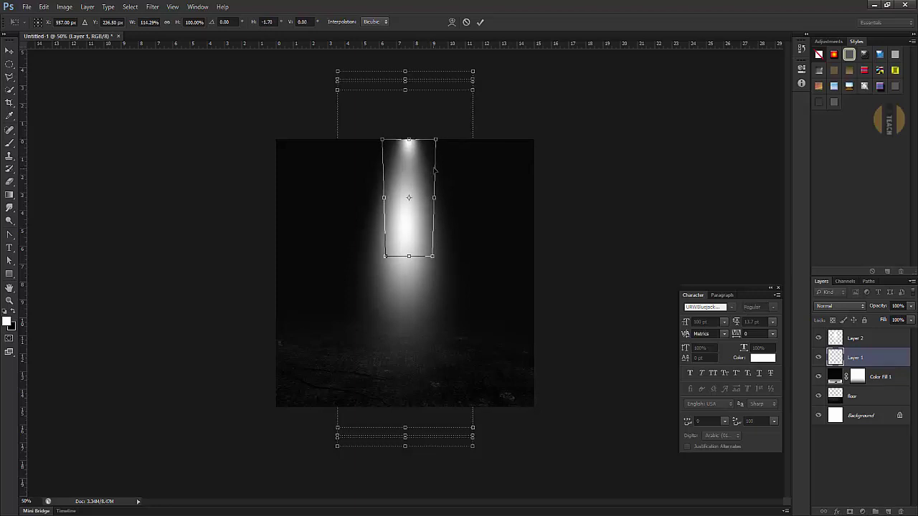
{"action": "key", "text": "Return"}
{"action": "left_click", "coordinate": [578, 170]}
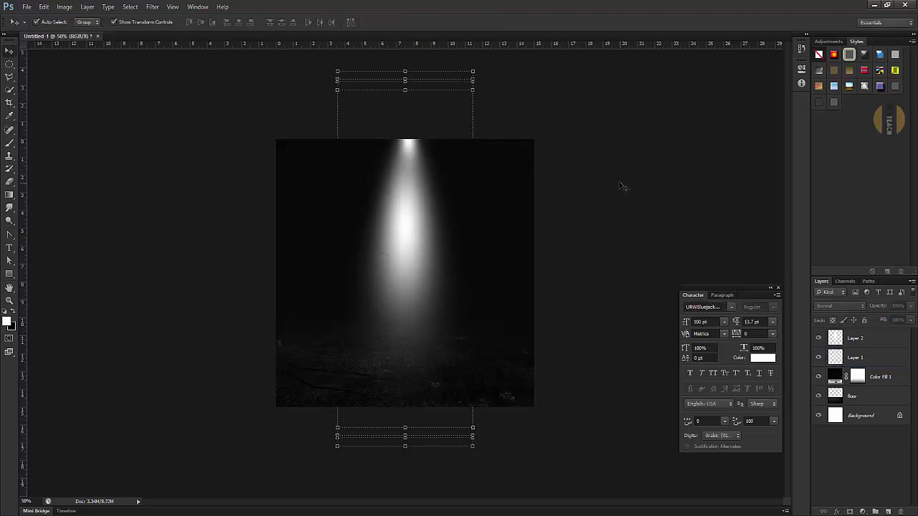
{"action": "left_click", "coordinate": [412, 246]}
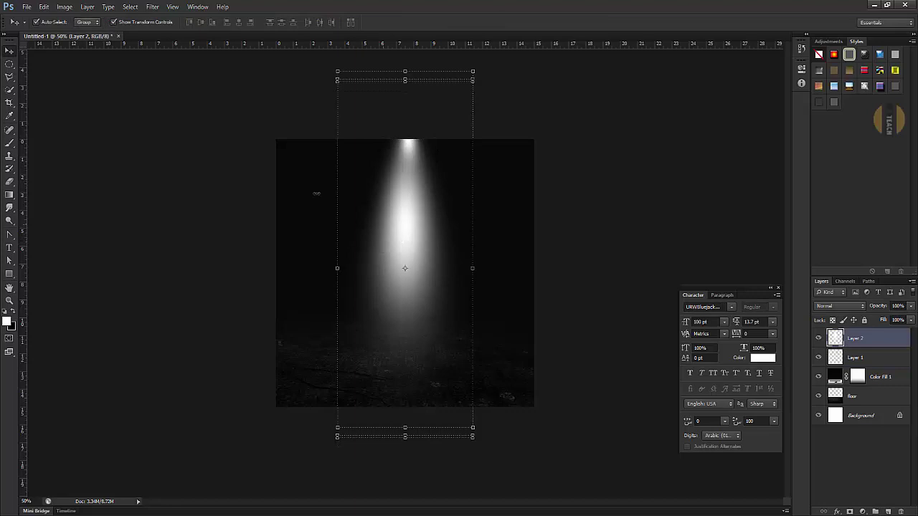
Step: Perspective-transform Layer 2 so its bottom widens and its top narrows slightly
{"action": "left_click", "coordinate": [45, 7]}
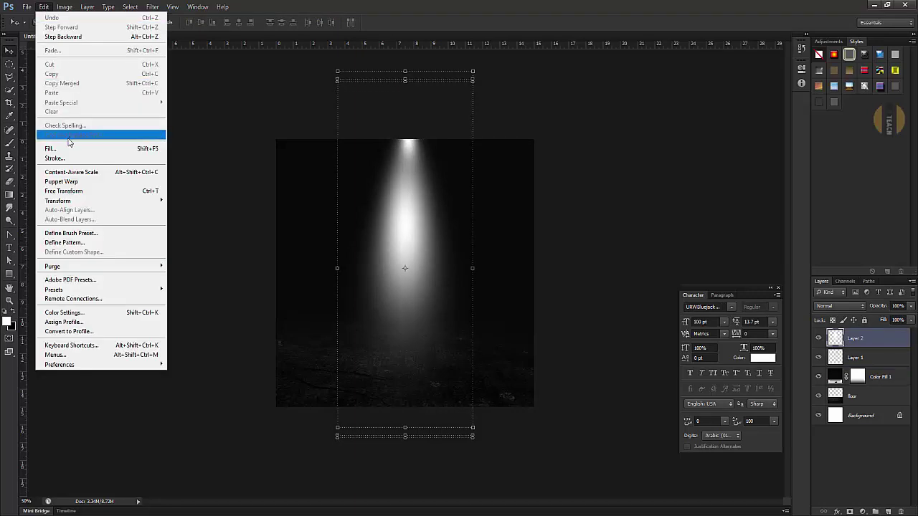
{"action": "left_click", "coordinate": [75, 191]}
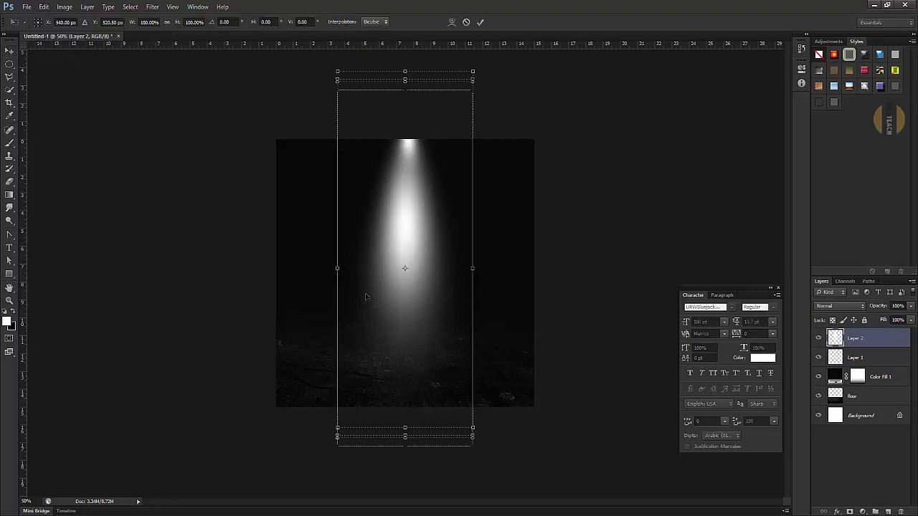
{"action": "right_click", "coordinate": [413, 246]}
{"action": "left_click", "coordinate": [440, 304]}
{"action": "left_click_drag", "start_coordinate": [472, 446], "coordinate": [492, 447]}
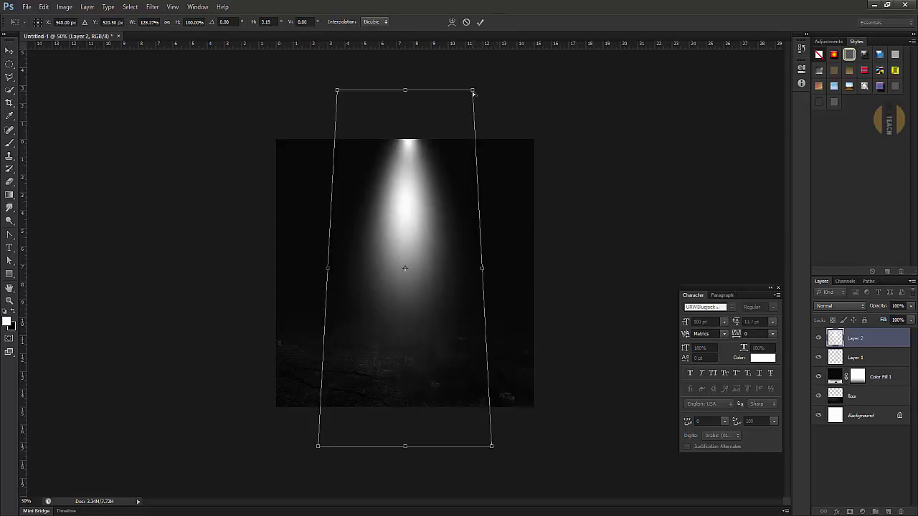
{"action": "left_click_drag", "start_coordinate": [472, 92], "coordinate": [473, 92]}
{"action": "key", "text": "Return"}
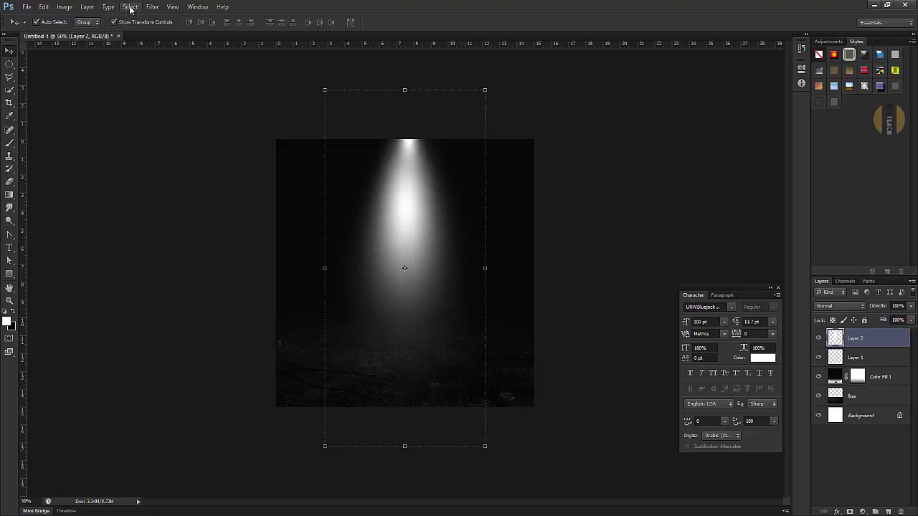
Step: Apply a 15.5-pixel Gaussian Blur to the beam on Layer 2
{"action": "left_click", "coordinate": [152, 6]}
{"action": "mouse_move", "coordinate": [172, 107]}
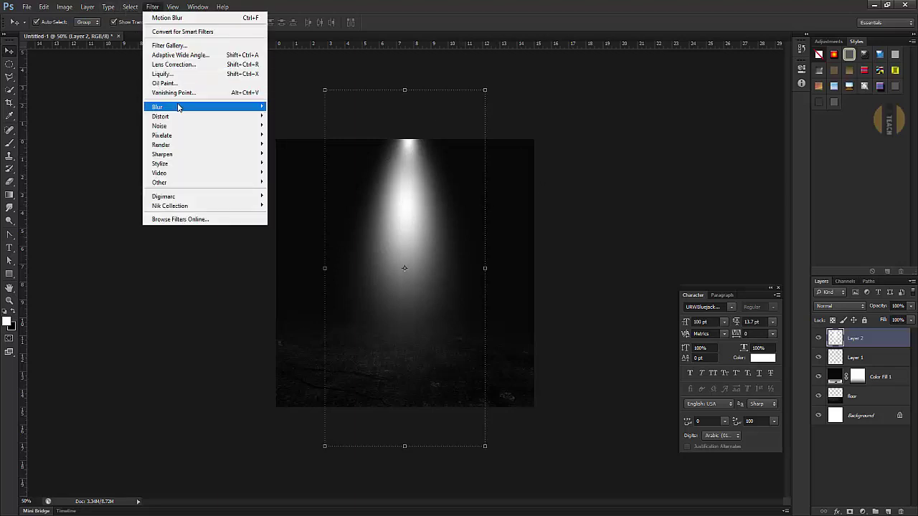
{"action": "left_click", "coordinate": [292, 176]}
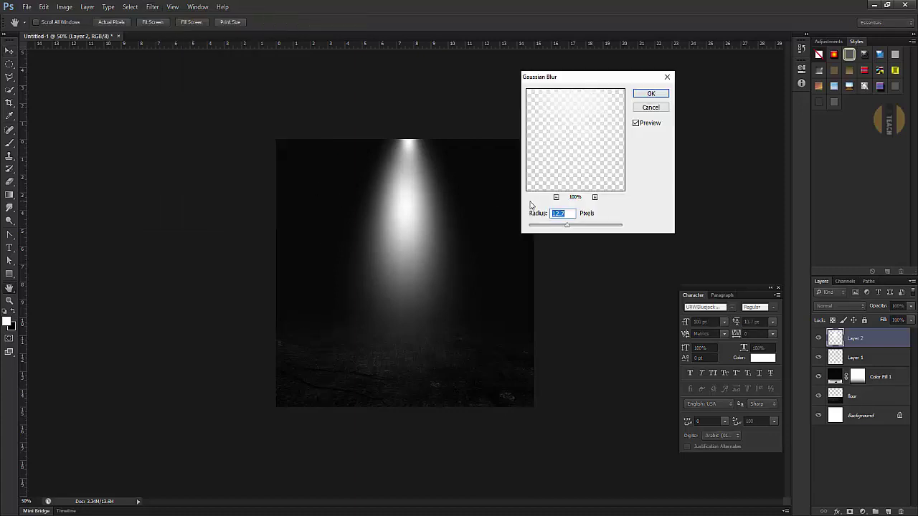
{"action": "left_click_drag", "start_coordinate": [553, 227], "coordinate": [572, 228]}
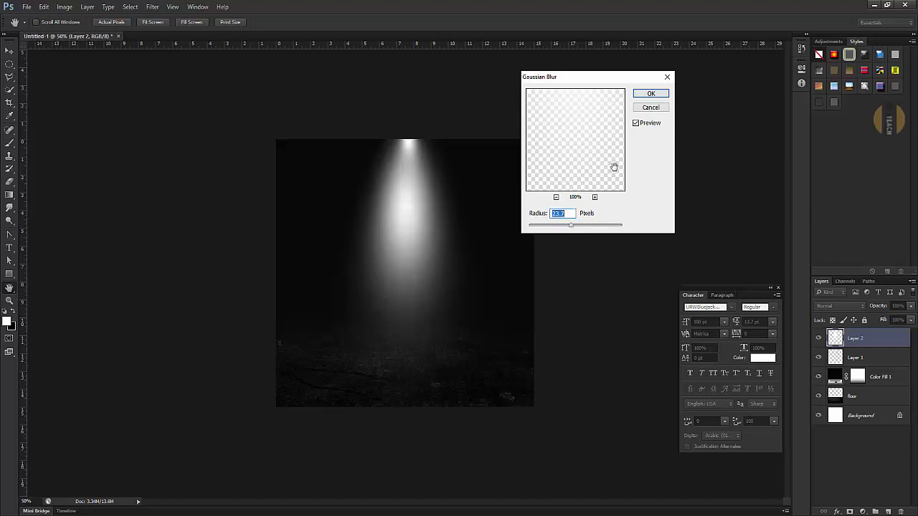
{"action": "left_click", "coordinate": [647, 96]}
{"action": "key", "text": "v"}
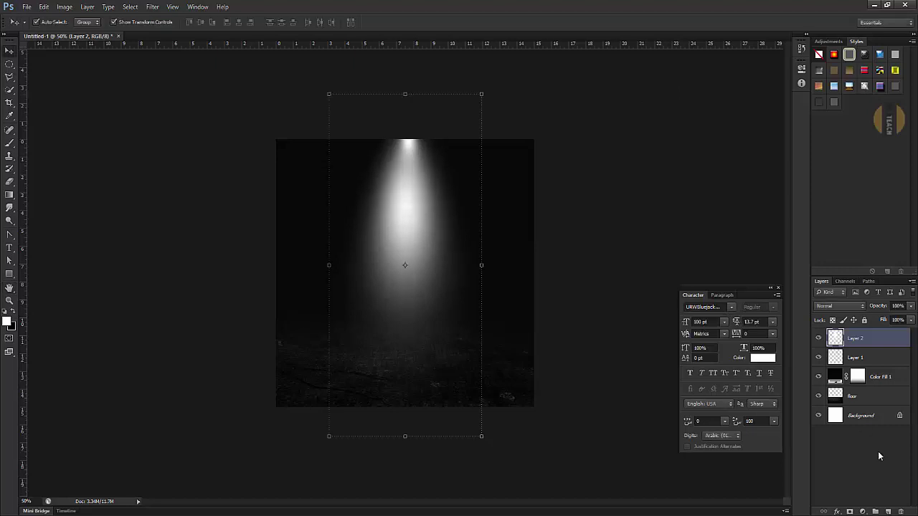
Step: Add Layer 3 and paint a soft white dab on the floor beneath the beam
{"action": "left_click", "coordinate": [887, 512]}
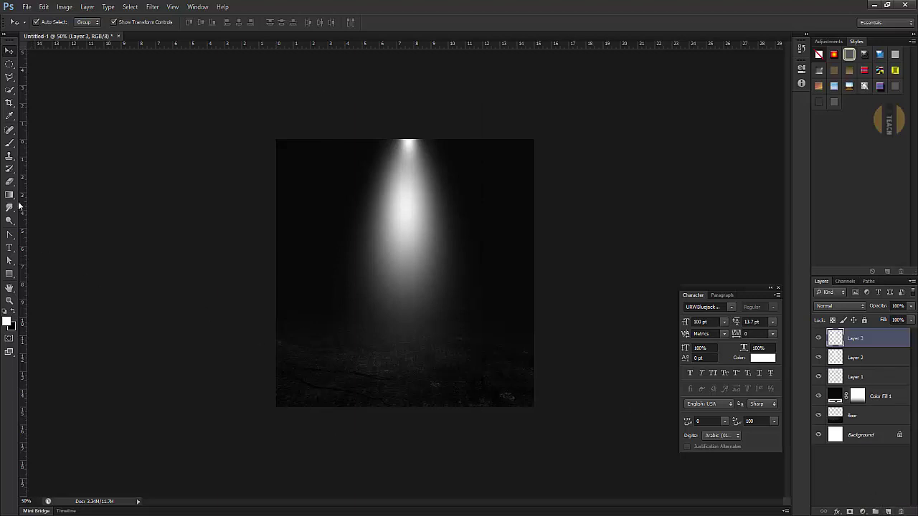
{"action": "left_click", "coordinate": [10, 143]}
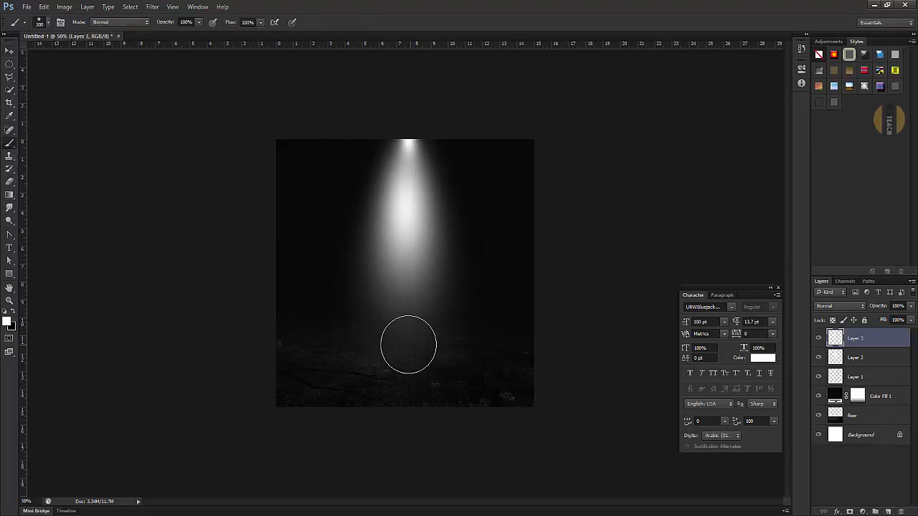
{"action": "left_click", "coordinate": [406, 345]}
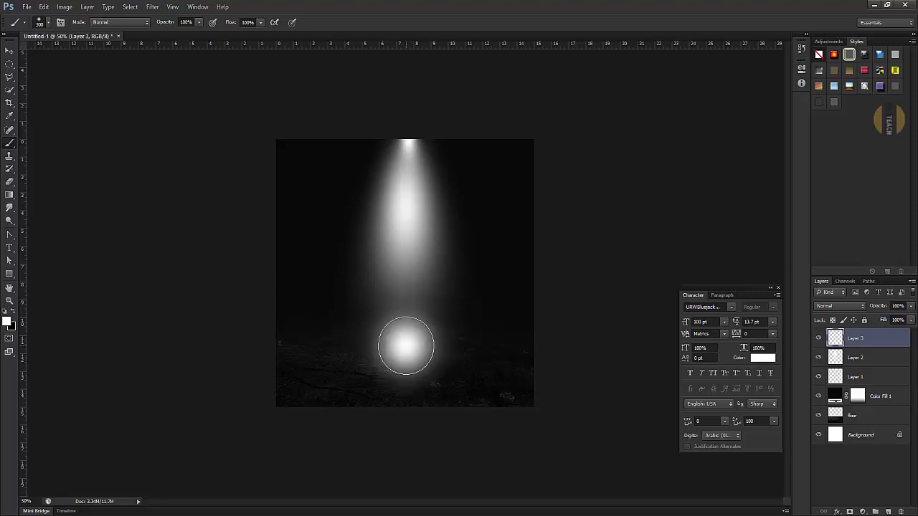
Step: Free-transform the white dab into a wide, flattened oval glow and commit it
{"action": "left_click", "coordinate": [10, 52]}
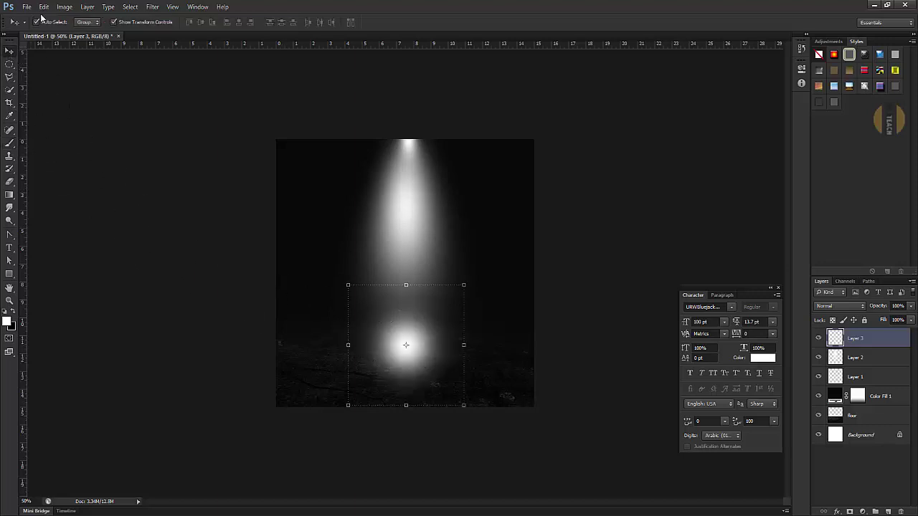
{"action": "left_click", "coordinate": [44, 6]}
{"action": "left_click", "coordinate": [72, 191]}
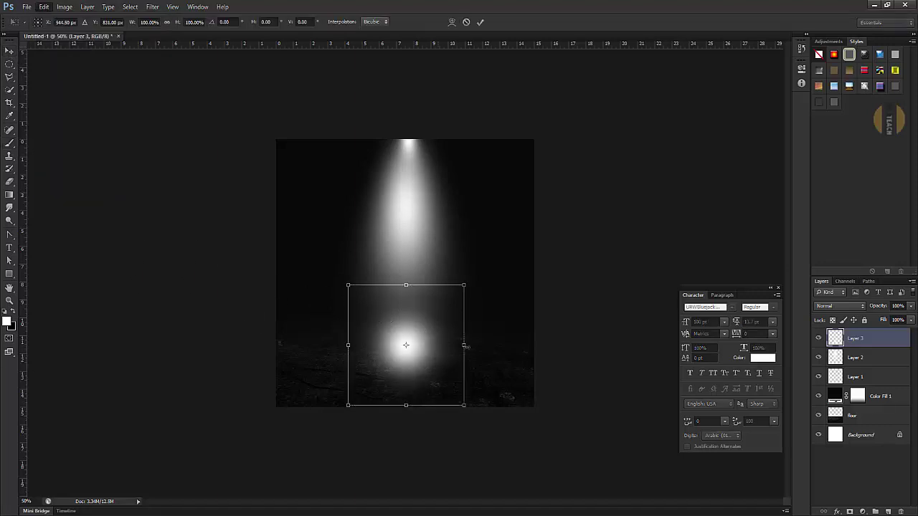
{"action": "left_click_drag", "start_coordinate": [463, 345], "coordinate": [559, 346]}
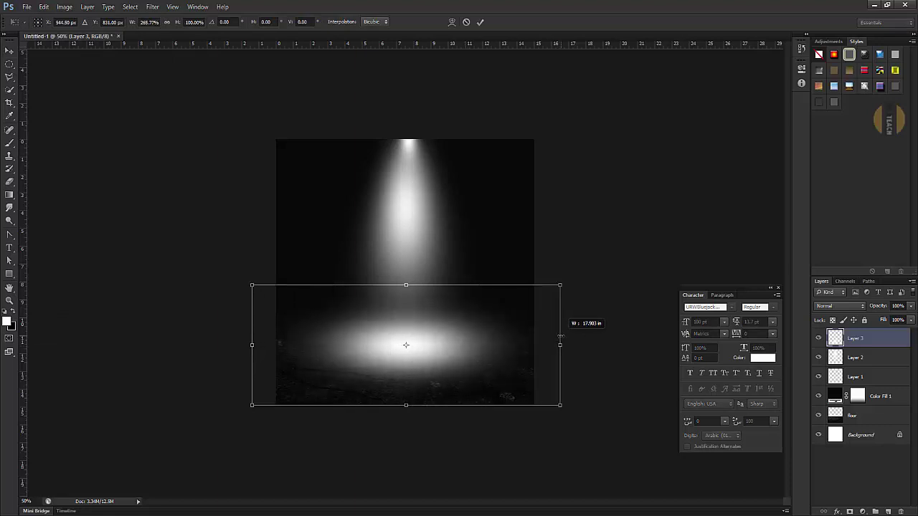
{"action": "left_click_drag", "start_coordinate": [405, 287], "coordinate": [406, 317]}
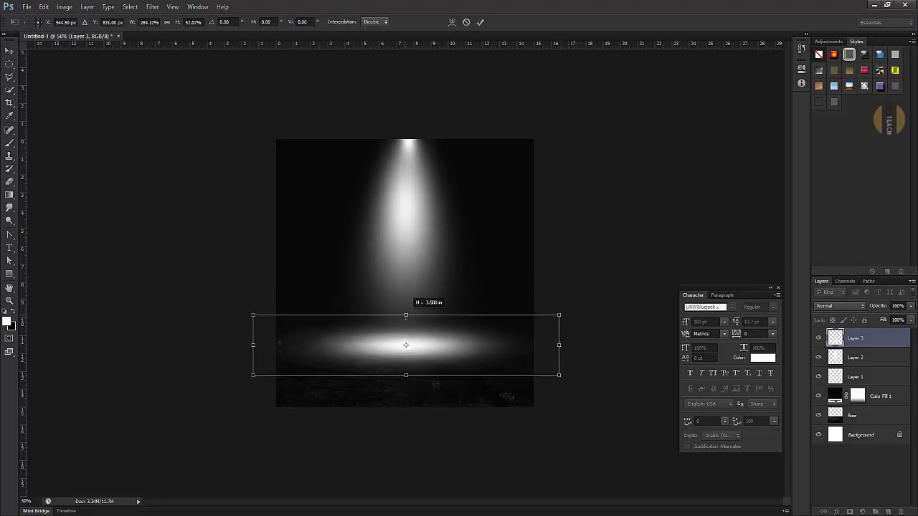
{"action": "left_click_drag", "start_coordinate": [444, 355], "coordinate": [440, 351]}
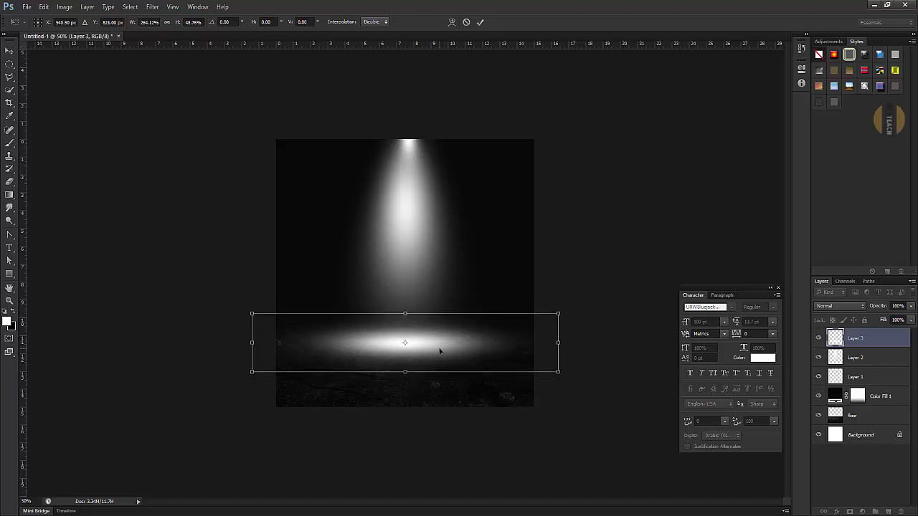
{"action": "key", "text": "Return"}
Step: Set Layer 3's blend mode to Vivid Light
{"action": "left_click", "coordinate": [836, 307]}
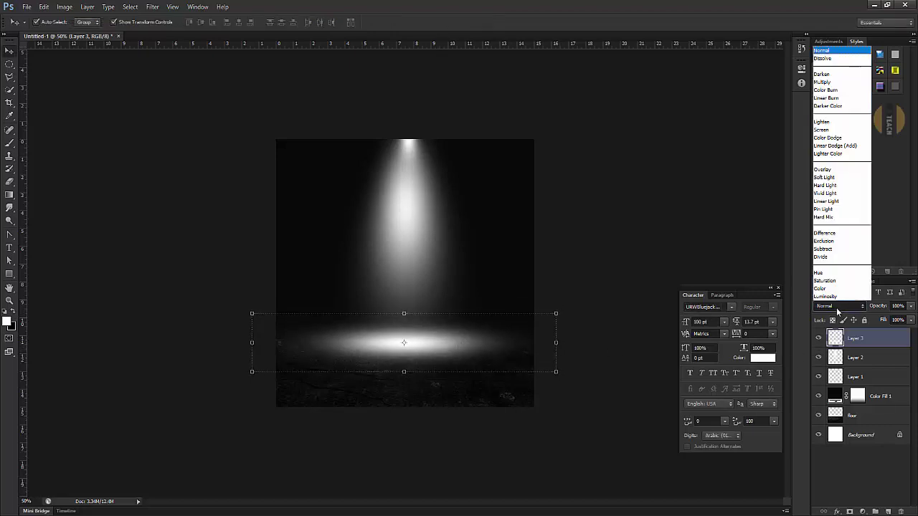
{"action": "left_click", "coordinate": [826, 193]}
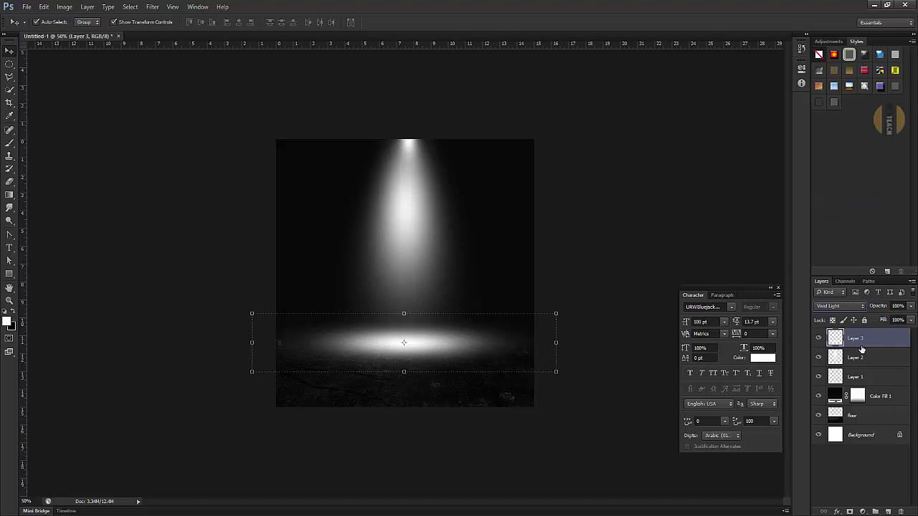
{"action": "left_click", "coordinate": [862, 511]}
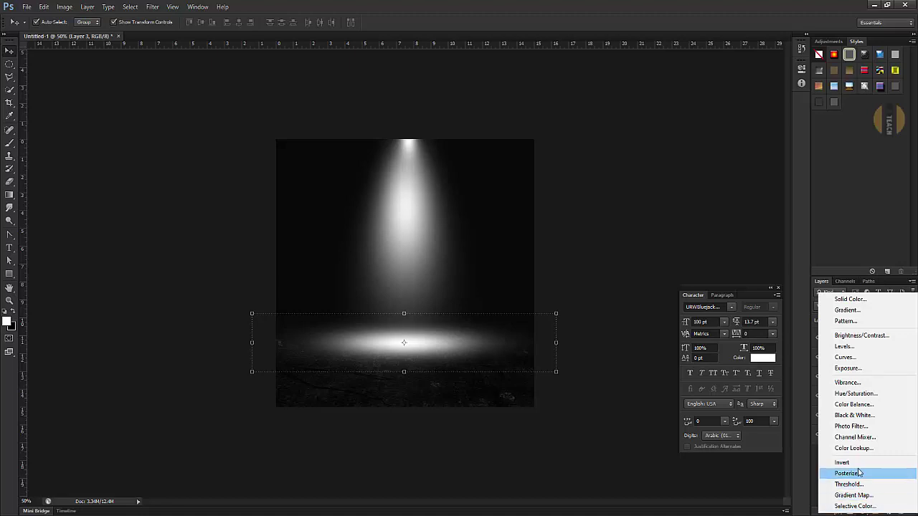
Step: Add a Colorize Hue/Saturation layer clipped to Layer 3 at Hue 52, Saturation 31, Lightness -17
{"action": "left_click", "coordinate": [856, 393]}
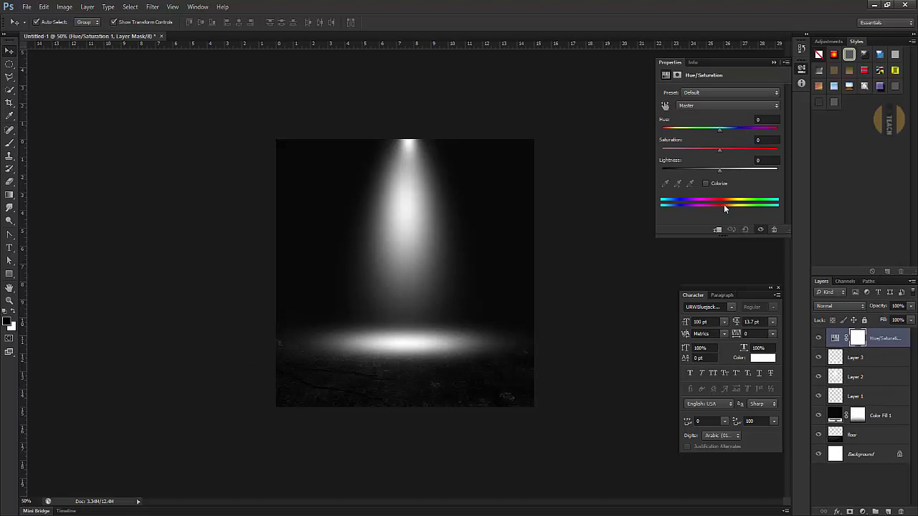
{"action": "left_click", "coordinate": [706, 183]}
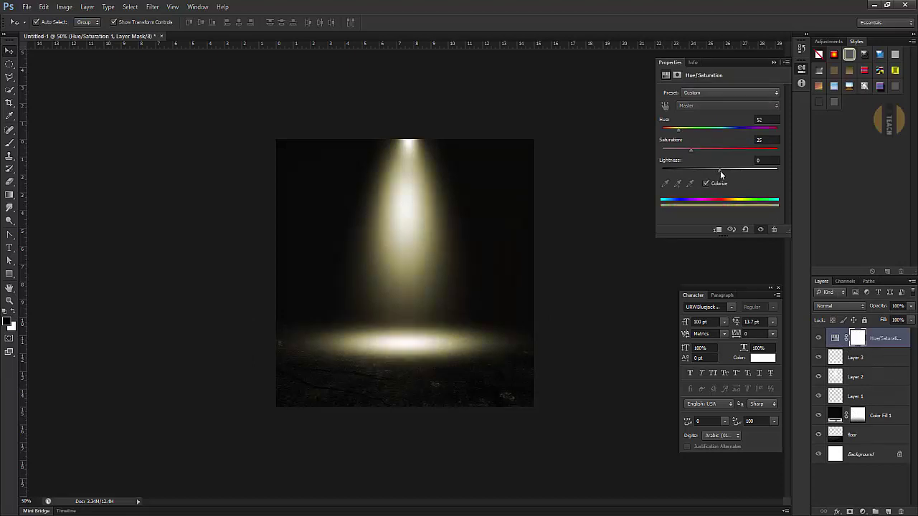
{"action": "mouse_move", "coordinate": [721, 174]}
{"action": "left_mouse_down"}
{"action": "mouse_move", "coordinate": [730, 174]}
{"action": "mouse_move", "coordinate": [722, 174]}
{"action": "left_mouse_up"}
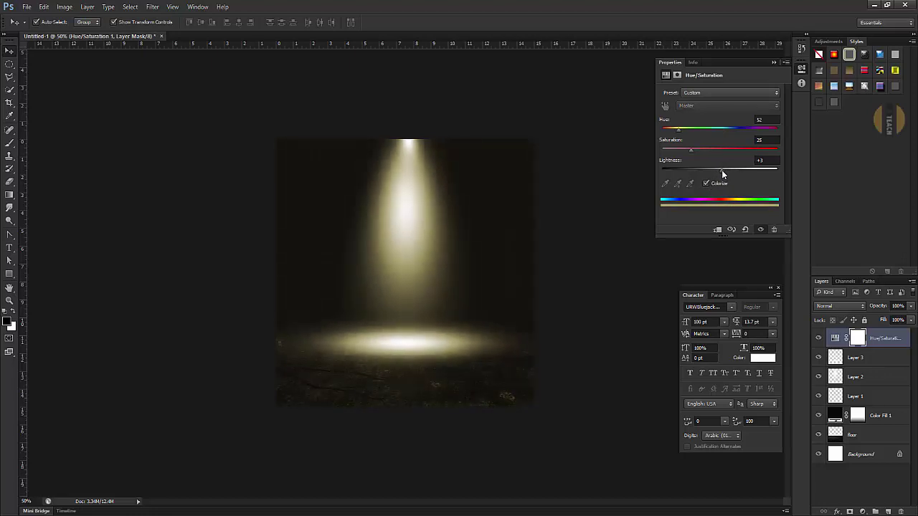
{"action": "left_click", "coordinate": [876, 346], "text": "alt"}
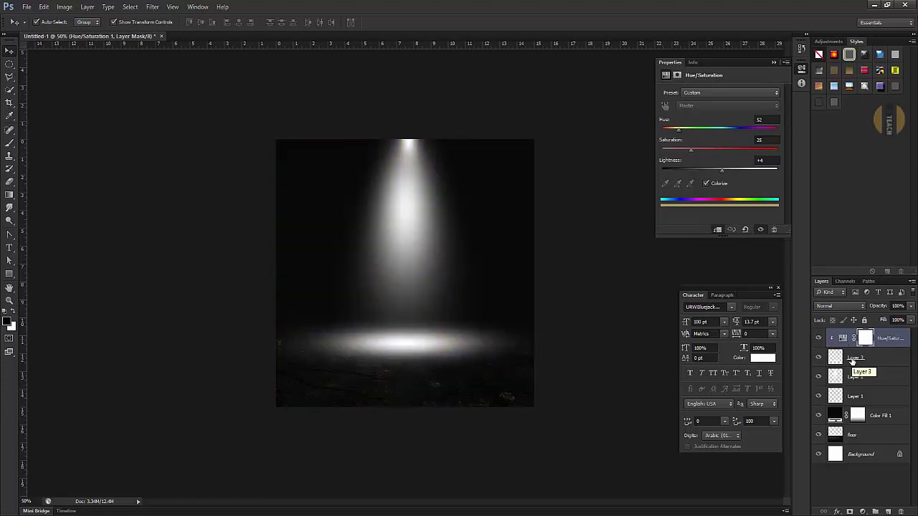
{"action": "left_click", "coordinate": [839, 360]}
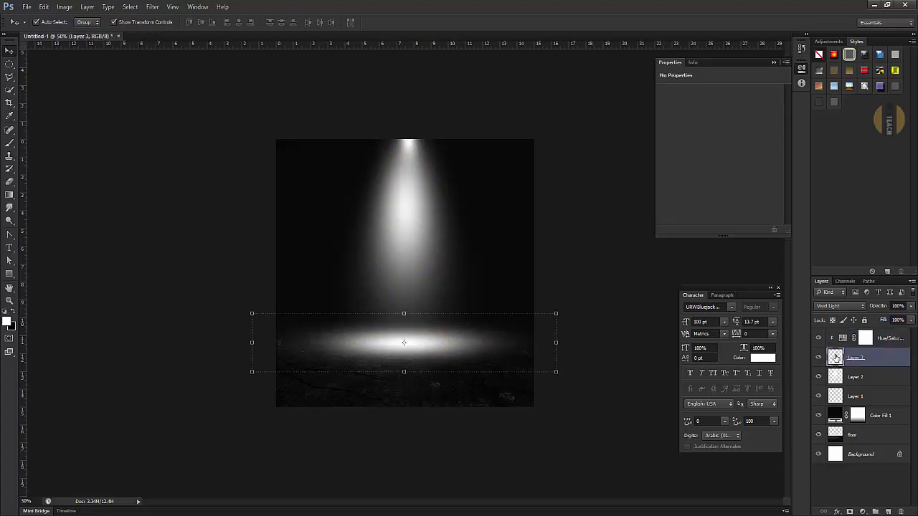
{"action": "left_click", "coordinate": [845, 341]}
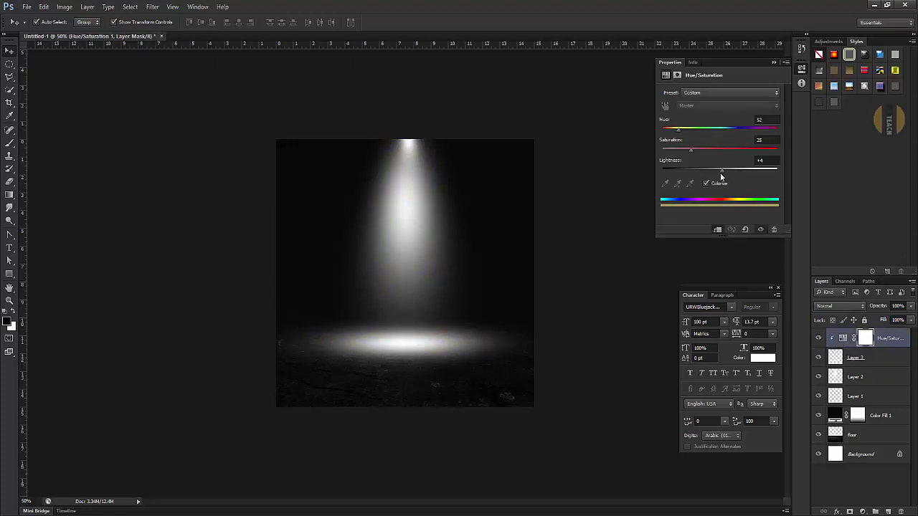
{"action": "mouse_move", "coordinate": [691, 151]}
{"action": "left_mouse_down"}
{"action": "mouse_move", "coordinate": [722, 150]}
{"action": "mouse_move", "coordinate": [711, 169]}
{"action": "mouse_move", "coordinate": [704, 150]}
{"action": "left_mouse_up"}
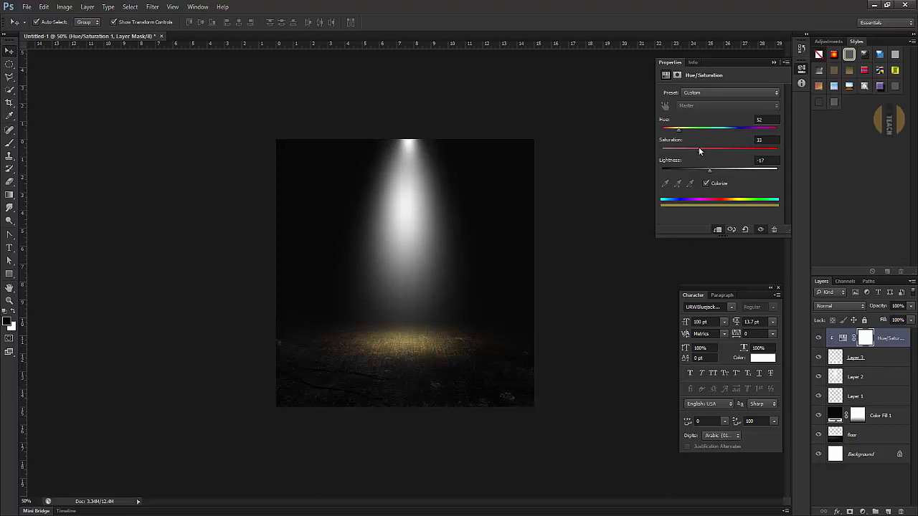
{"action": "left_click", "coordinate": [883, 342]}
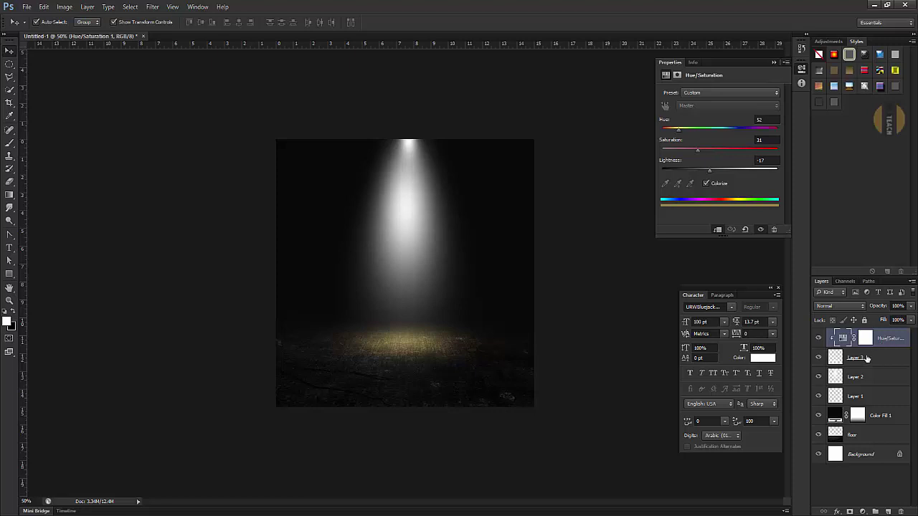
{"action": "left_click", "coordinate": [857, 361]}
Step: Rename Layer 3 to 'floor light'
{"action": "double_click", "coordinate": [856, 359]}
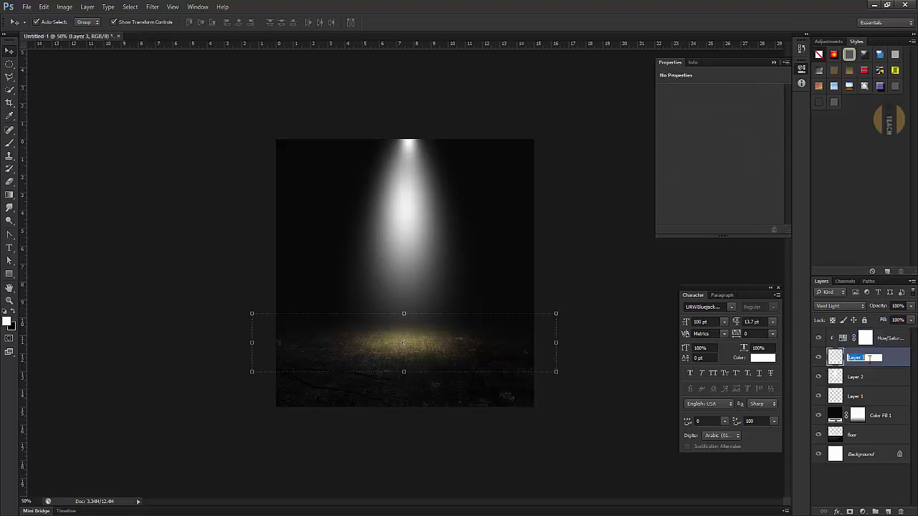
{"action": "key", "text": "BackSpace"}
{"action": "type", "text": "t"}
{"action": "key", "text": "Return"}
Step: Toggle the Layer 2 beam's visibility to check it, then select the Hue/Saturation layer
{"action": "left_click", "coordinate": [856, 381]}
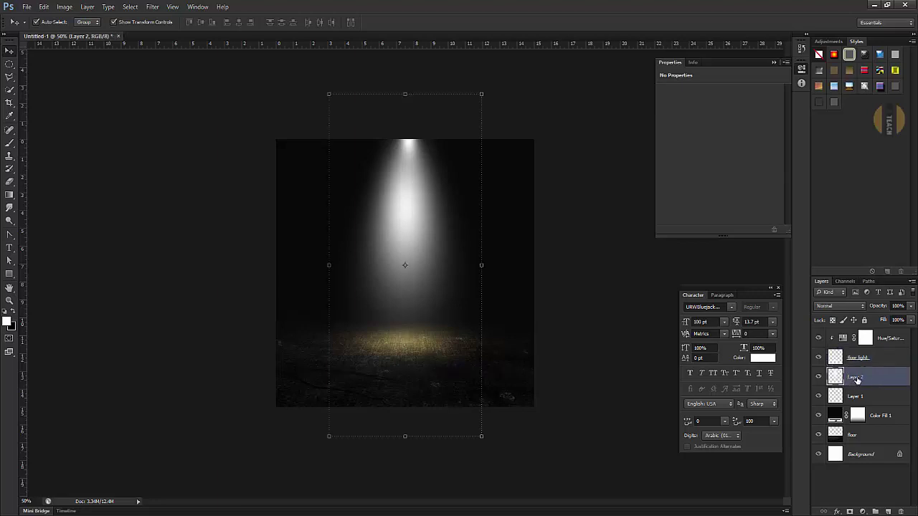
{"action": "left_click", "coordinate": [819, 378]}
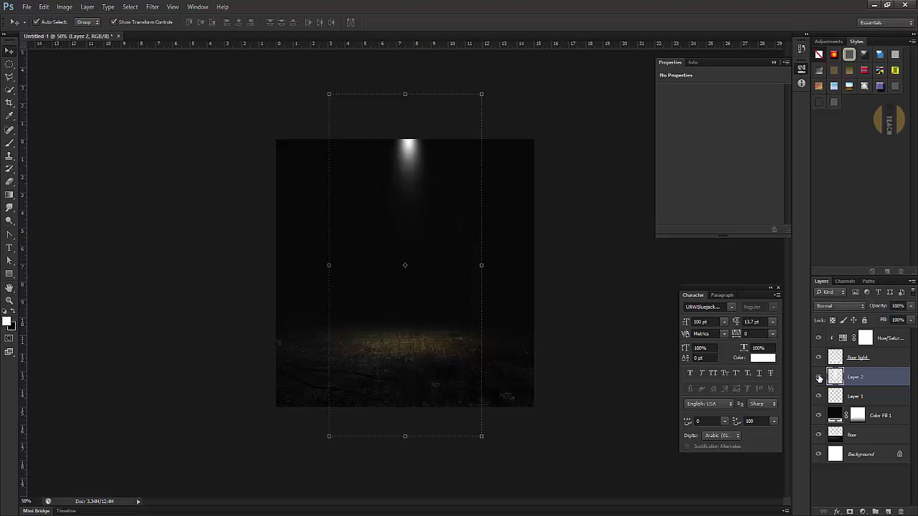
{"action": "left_click", "coordinate": [818, 378]}
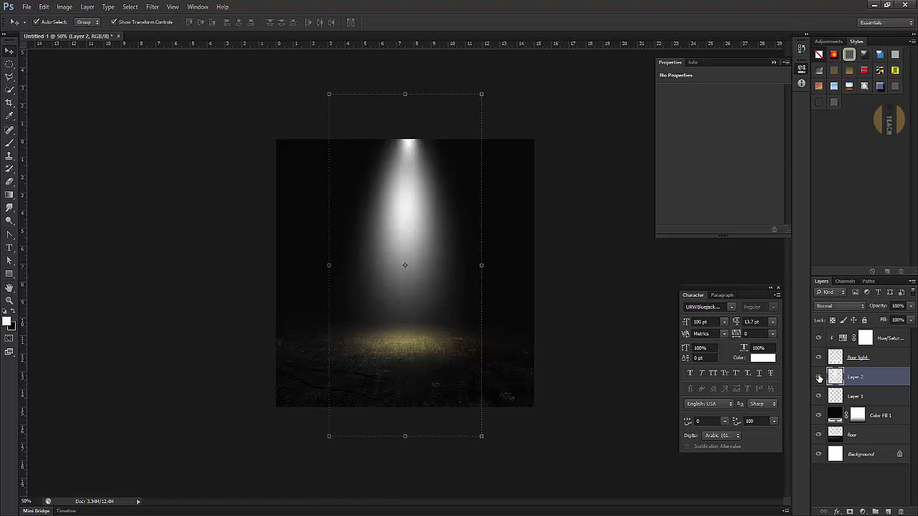
{"action": "double_click", "coordinate": [855, 378]}
{"action": "left_click", "coordinate": [872, 398]}
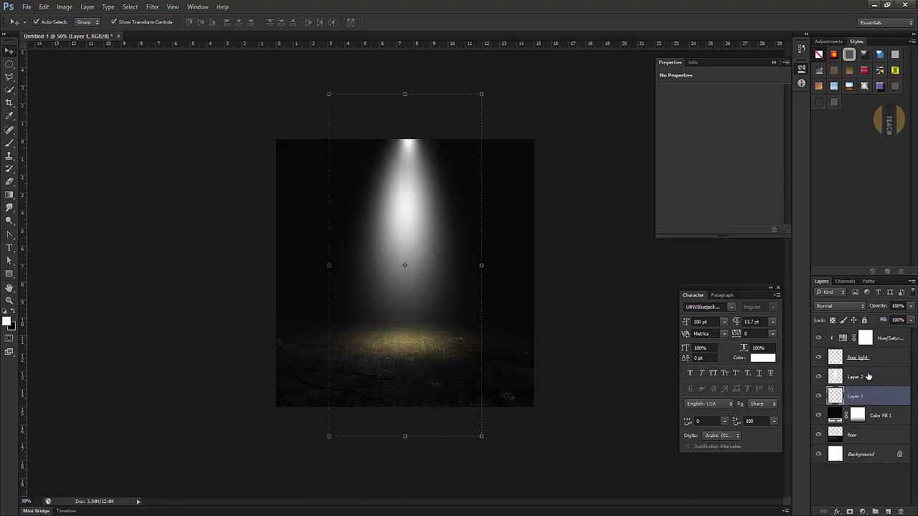
{"action": "left_click", "coordinate": [882, 340]}
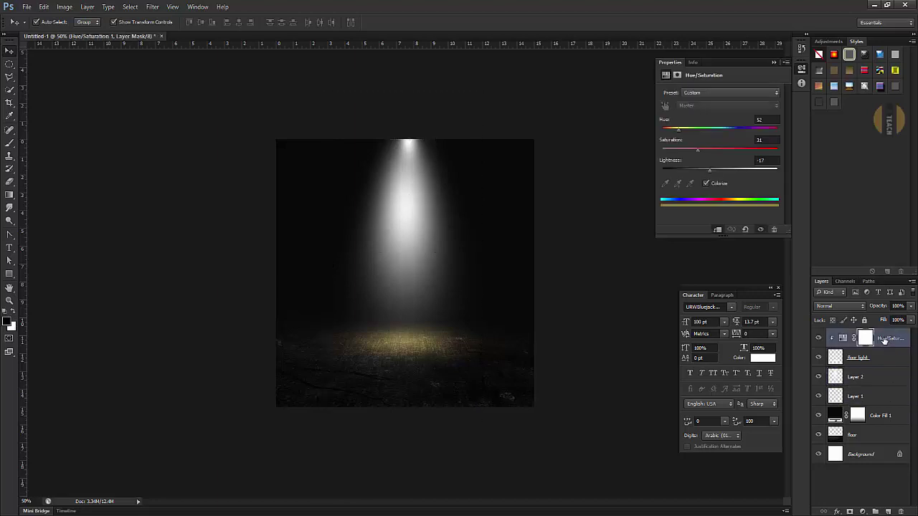
Step: Duplicate the Hue/Saturation layer and clip the copy to the beam layer, Layer 2
{"action": "left_click_drag", "start_coordinate": [884, 340], "coordinate": [889, 510]}
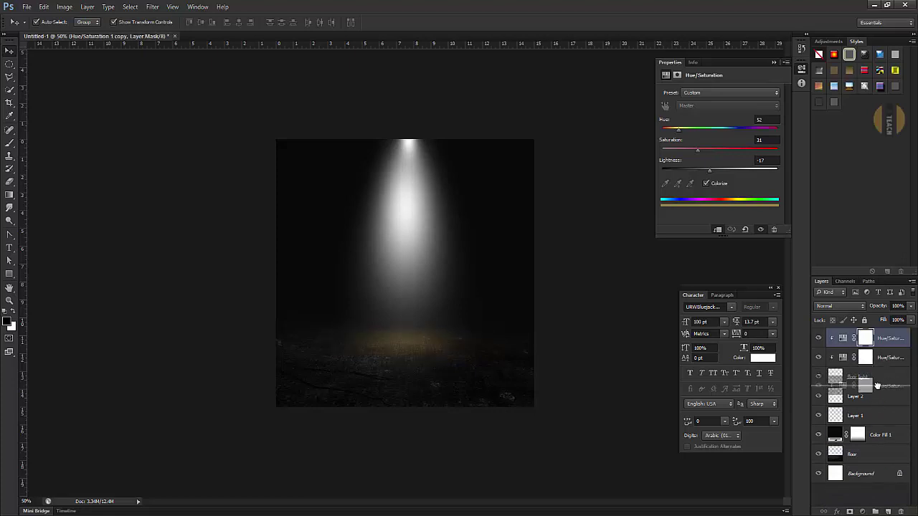
{"action": "left_click_drag", "start_coordinate": [879, 358], "coordinate": [878, 380]}
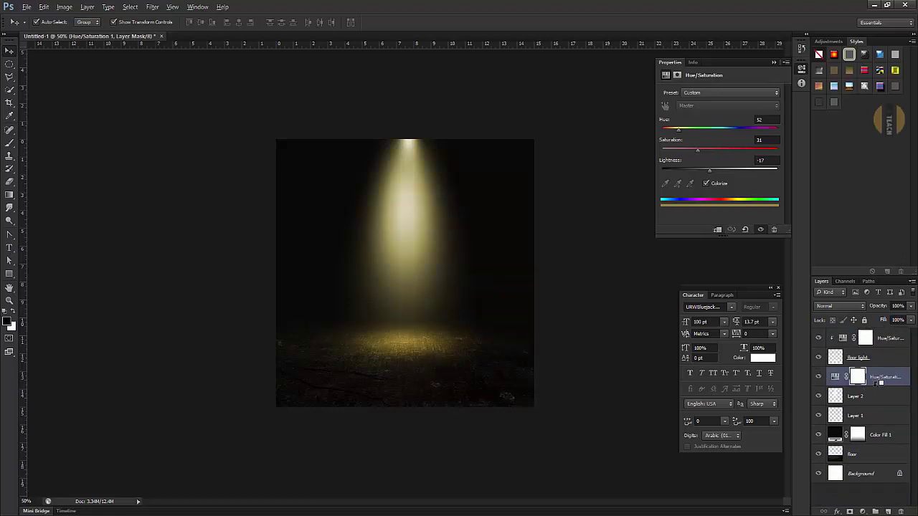
{"action": "left_click", "coordinate": [880, 382], "text": "alt"}
{"action": "left_click", "coordinate": [879, 339]}
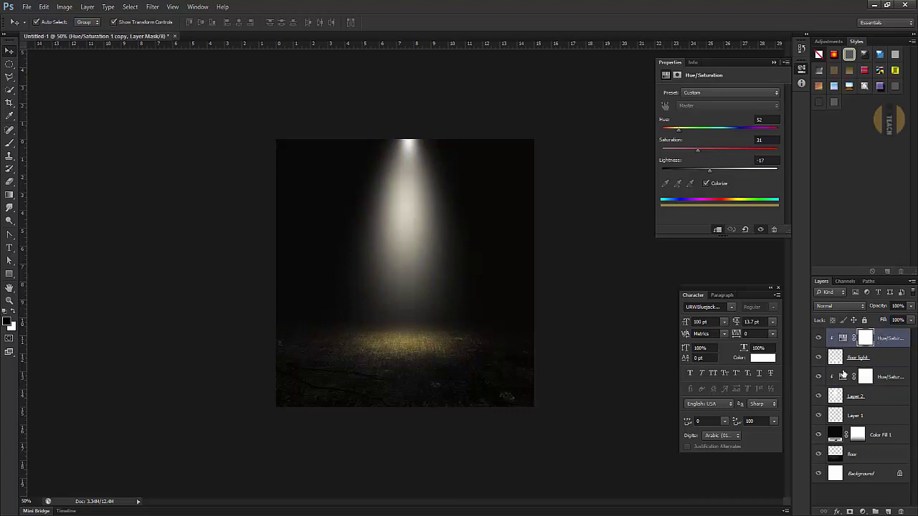
{"action": "left_click", "coordinate": [818, 397]}
Step: Raise the beam tint's saturation to 46 and collapse the Properties panel
{"action": "left_click", "coordinate": [843, 378]}
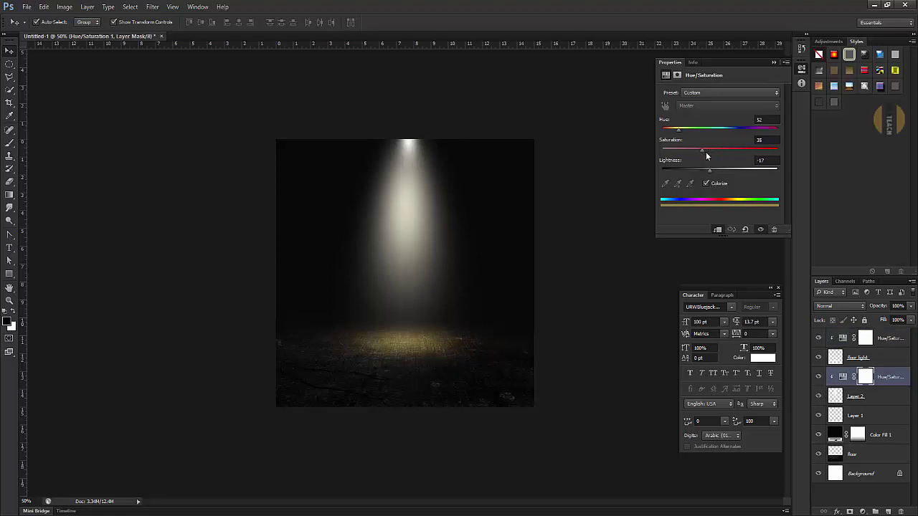
{"action": "mouse_move", "coordinate": [705, 152]}
{"action": "left_mouse_down"}
{"action": "mouse_move", "coordinate": [714, 149]}
{"action": "mouse_move", "coordinate": [715, 170]}
{"action": "mouse_move", "coordinate": [704, 173]}
{"action": "left_mouse_up"}
{"action": "left_click", "coordinate": [772, 63]}
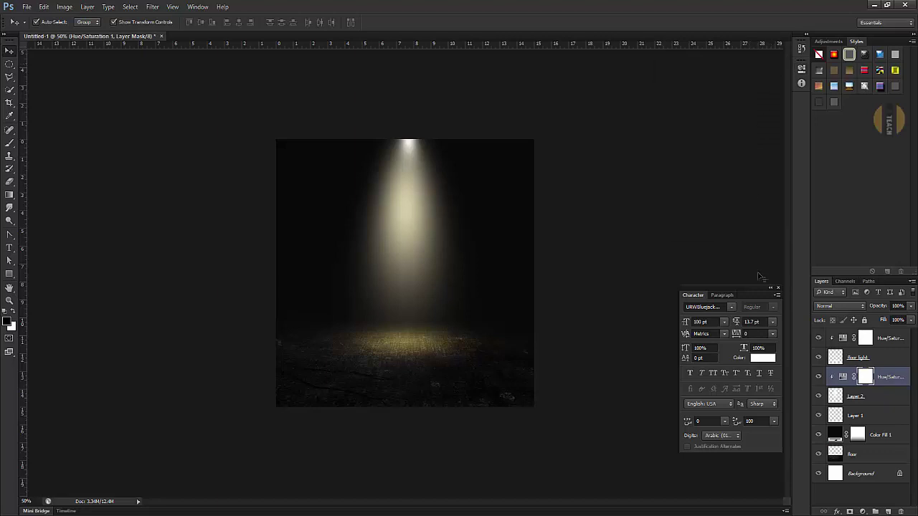
{"action": "left_click", "coordinate": [851, 360]}
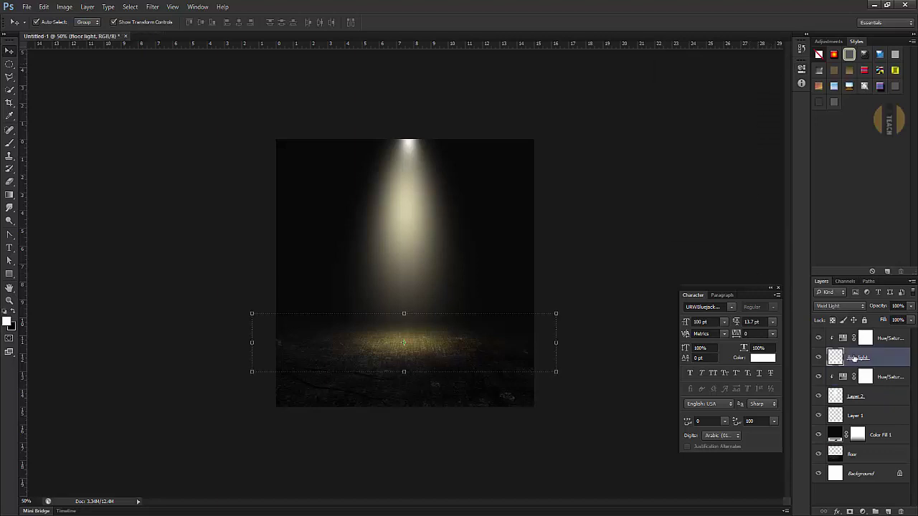
Step: Duplicate the Hue/Saturation tint, move the copy below Layer 2 and clip it to Layer 1
{"action": "left_click", "coordinate": [818, 416]}
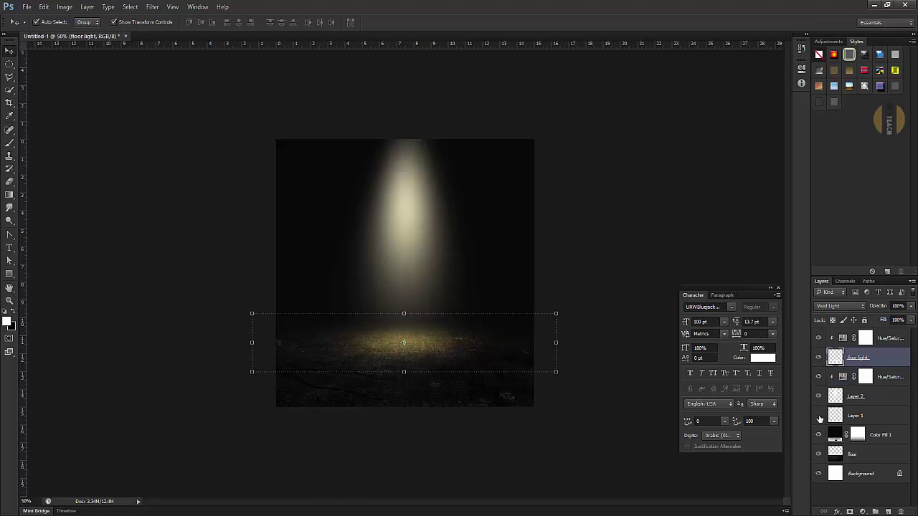
{"action": "left_click", "coordinate": [857, 417]}
{"action": "left_click", "coordinate": [885, 380]}
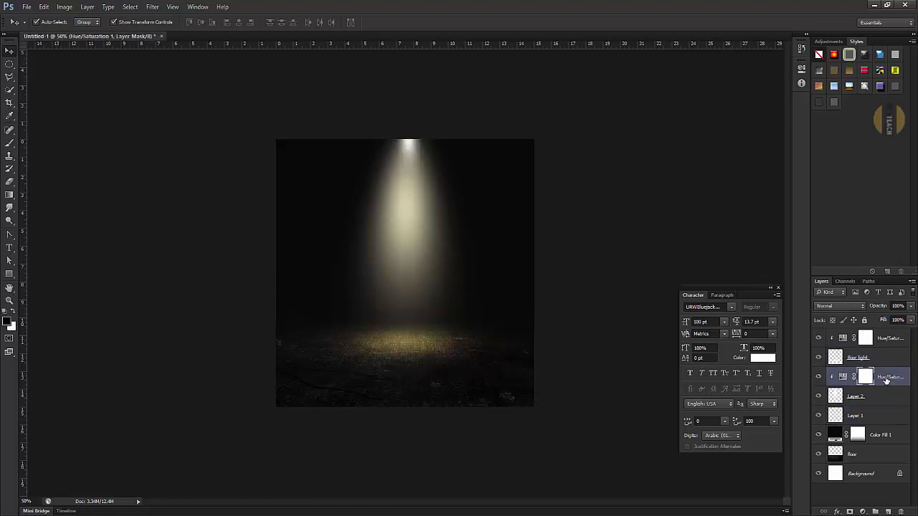
{"action": "left_click_drag", "start_coordinate": [885, 380], "coordinate": [887, 511]}
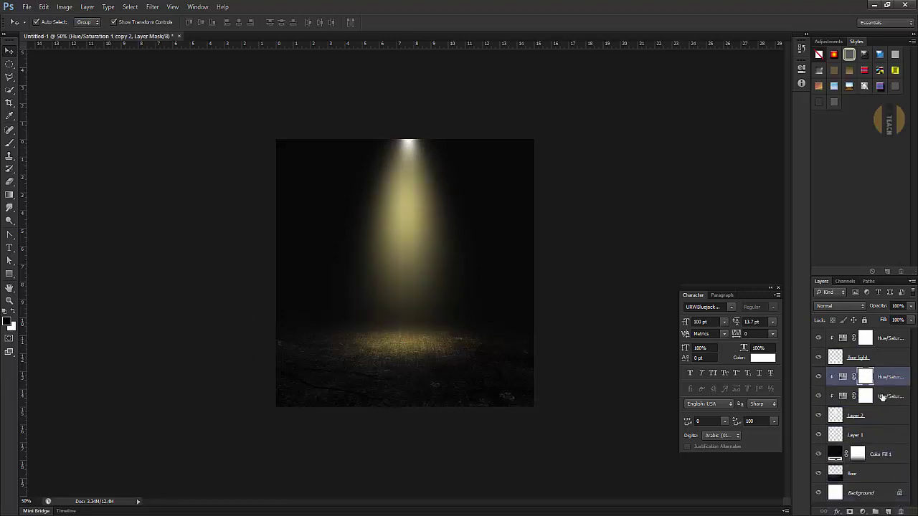
{"action": "left_click", "coordinate": [882, 397]}
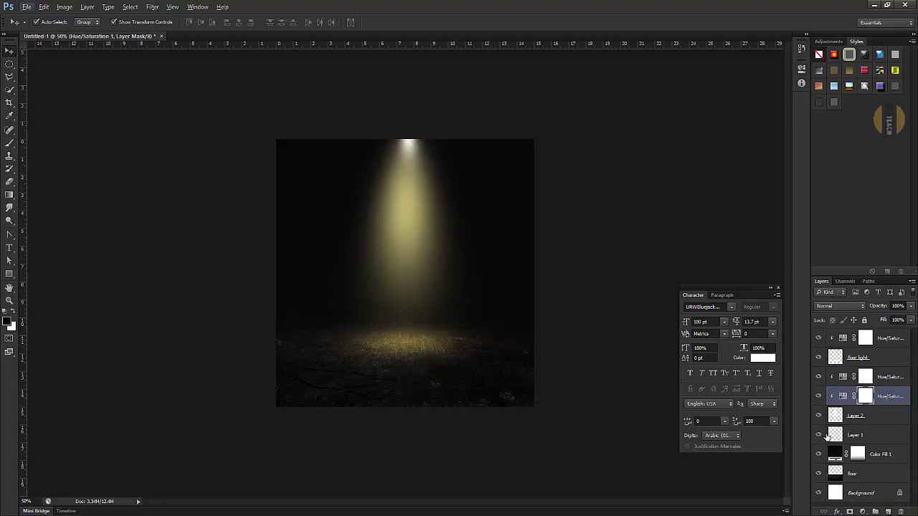
{"action": "left_click_drag", "start_coordinate": [874, 426], "coordinate": [869, 429]}
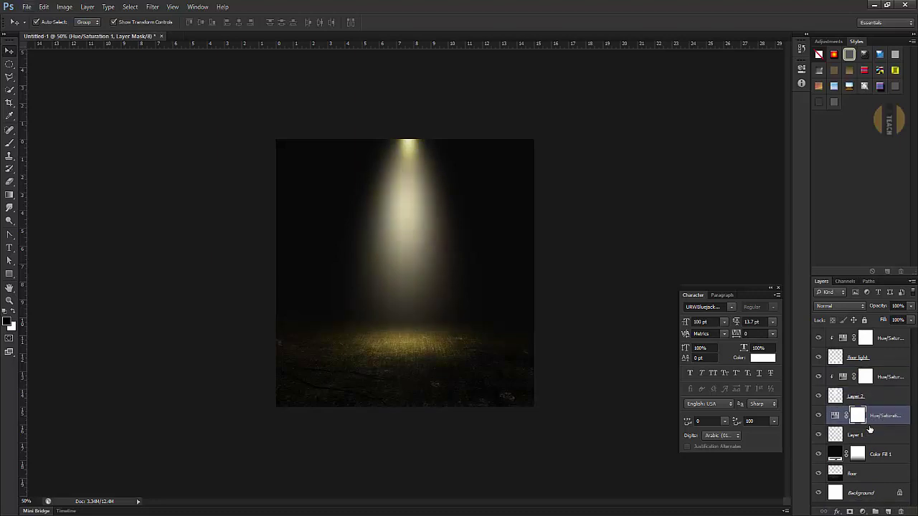
{"action": "left_click", "coordinate": [870, 426], "text": "alt"}
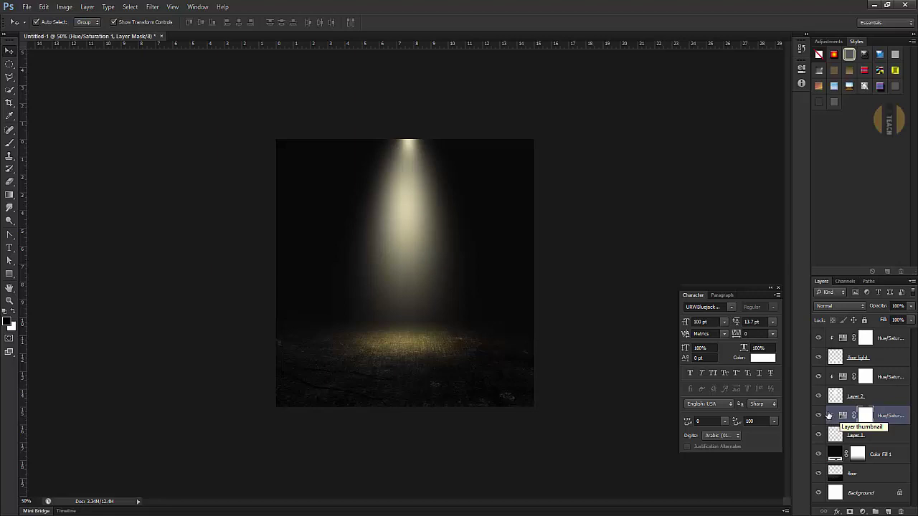
{"action": "left_click", "coordinate": [600, 322]}
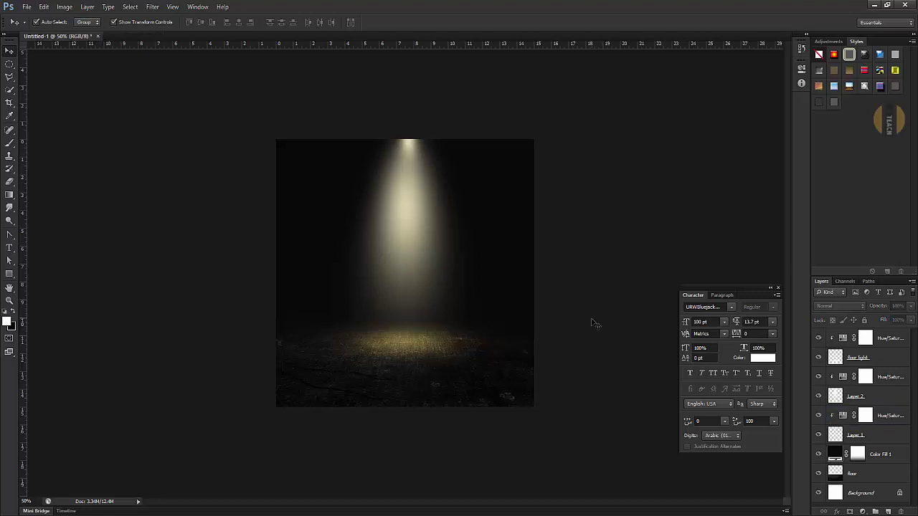
Step: Lower the floor light tint's Lightness to -18, comparing with layers hidden
{"action": "left_click", "coordinate": [820, 337]}
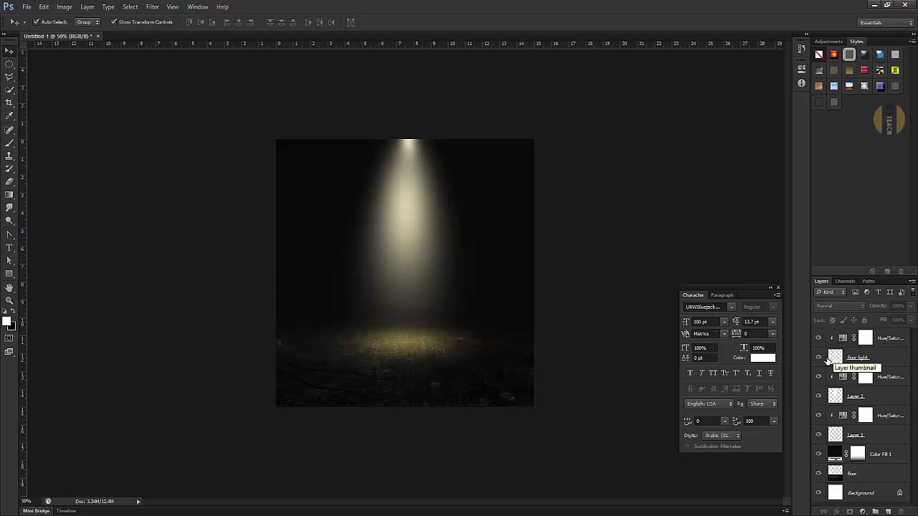
{"action": "left_click", "coordinate": [820, 357]}
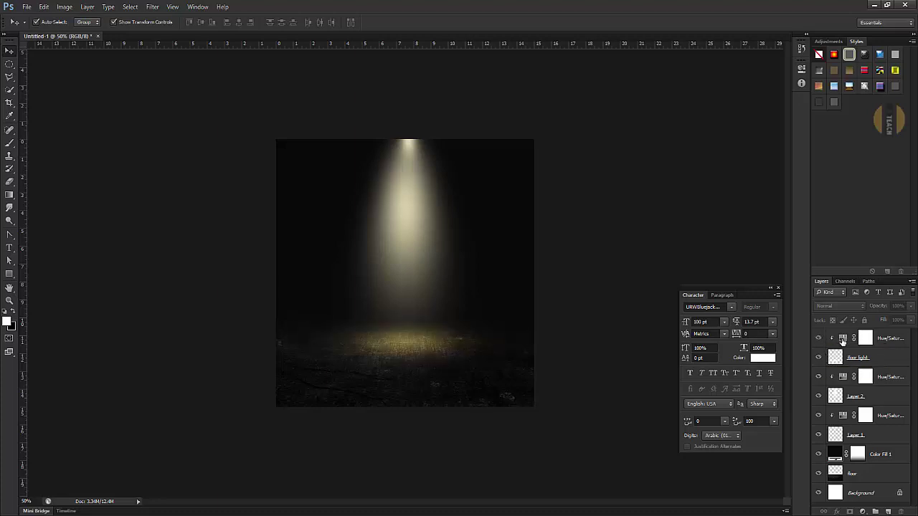
{"action": "left_click", "coordinate": [832, 337]}
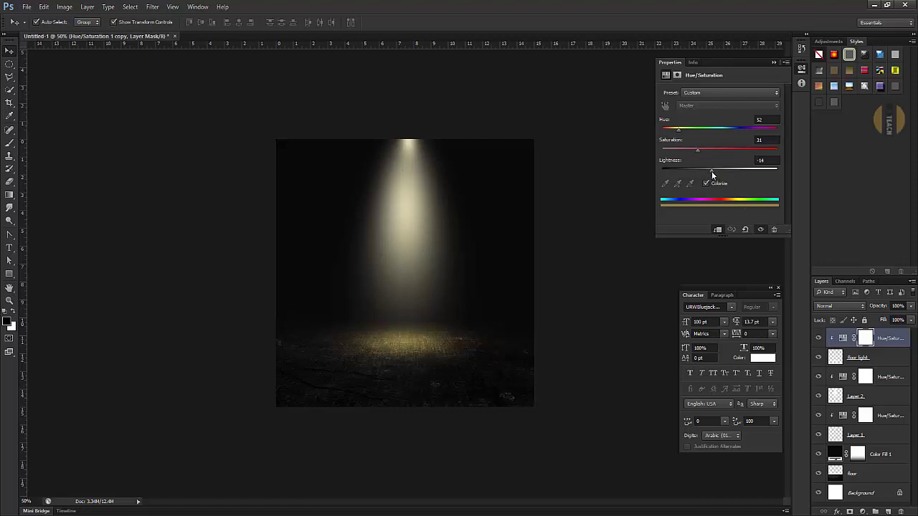
{"action": "left_click_drag", "start_coordinate": [712, 174], "coordinate": [710, 170]}
{"action": "left_click", "coordinate": [578, 245]}
Step: Toggle the beam layer on and off to compare, then reselect the floor light's tint
{"action": "left_click", "coordinate": [432, 248]}
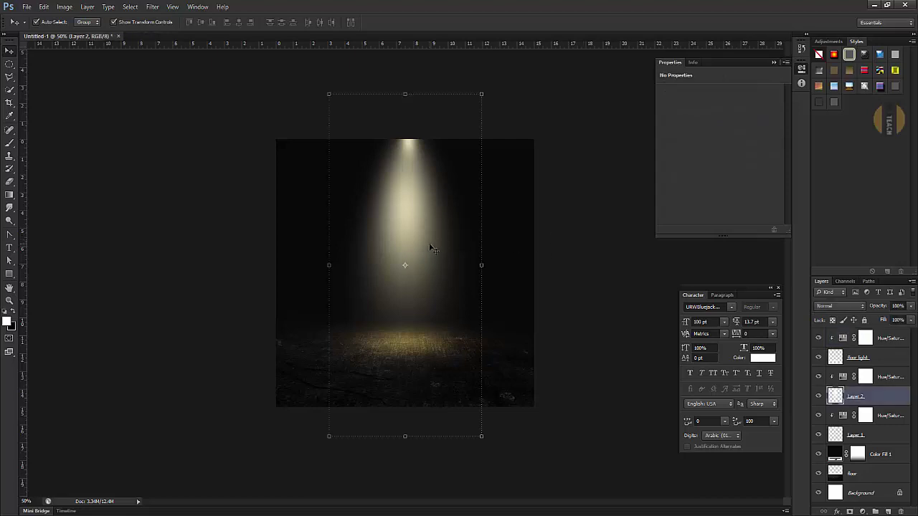
{"action": "left_click", "coordinate": [819, 397]}
{"action": "left_click", "coordinate": [819, 397]}
{"action": "left_click", "coordinate": [819, 397]}
{"action": "left_click", "coordinate": [884, 343]}
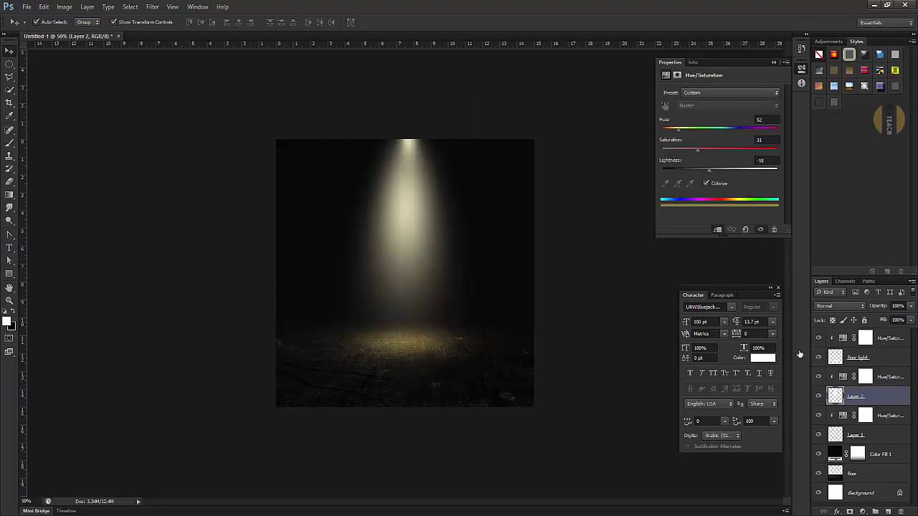
{"action": "left_click", "coordinate": [11, 251]}
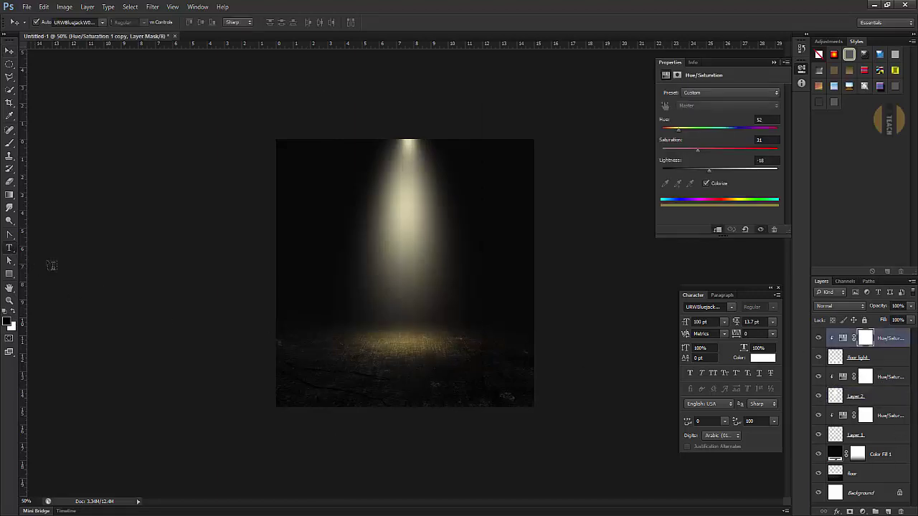
Step: Type white 'Light' under the beam and scale it up to about 180%
{"action": "left_click", "coordinate": [366, 289]}
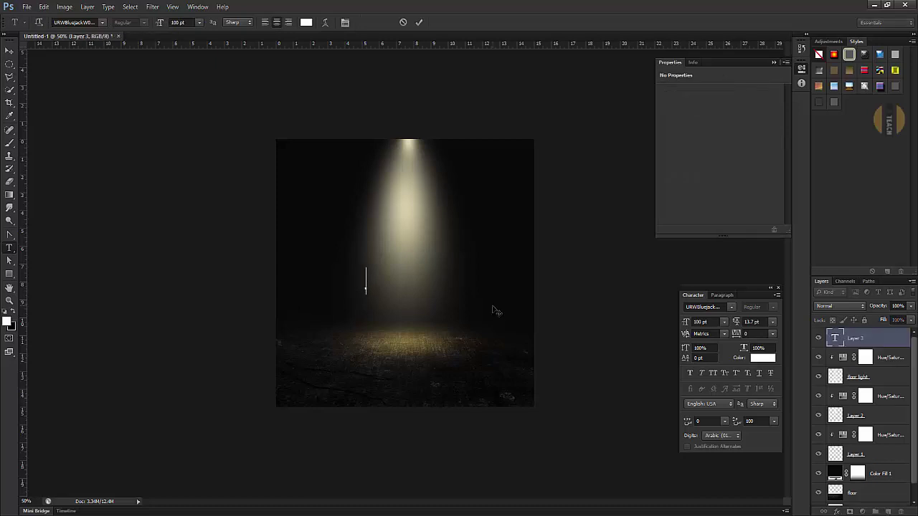
{"action": "type", "text": "Light"}
{"action": "left_click", "coordinate": [9, 51]}
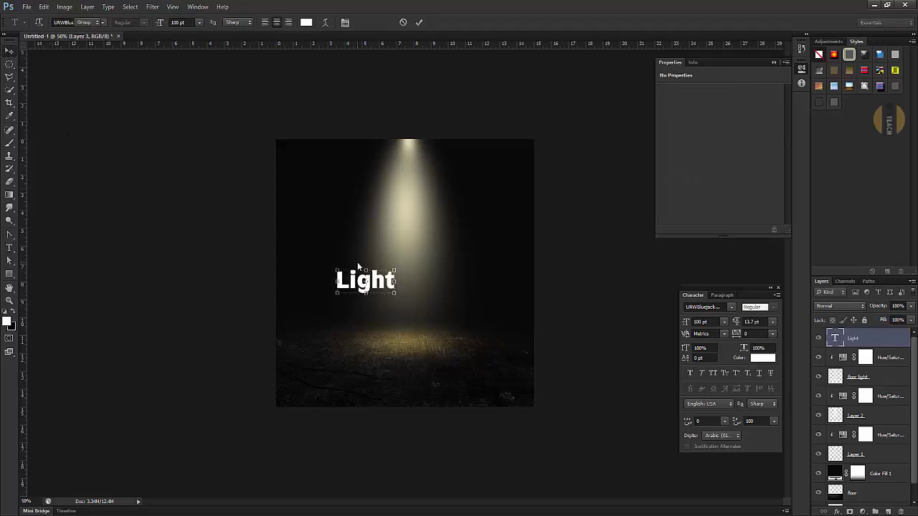
{"action": "left_click", "coordinate": [43, 6]}
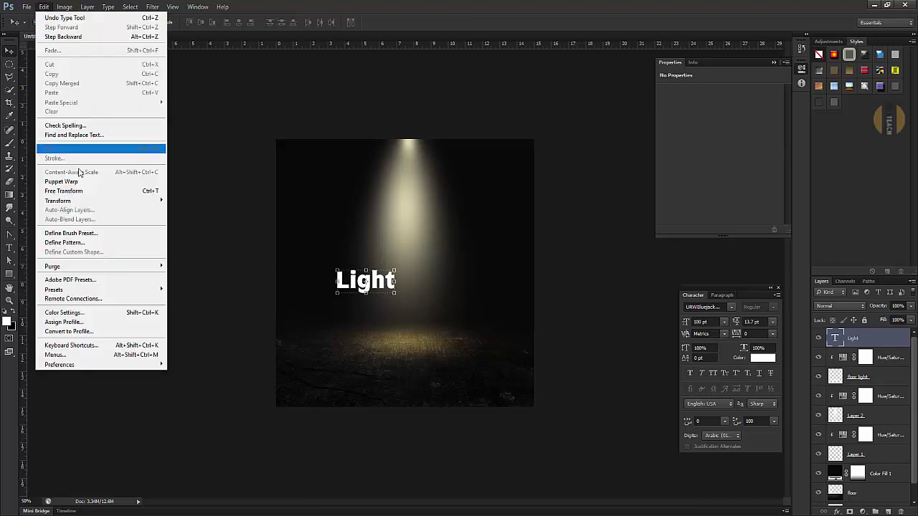
{"action": "left_click", "coordinate": [82, 191]}
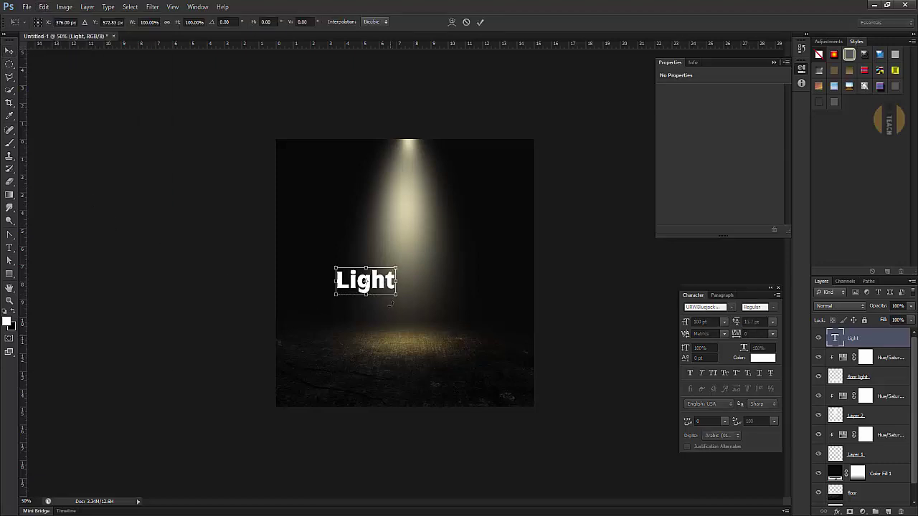
{"action": "mouse_move", "coordinate": [396, 294]}
{"action": "left_mouse_down"}
{"action": "mouse_move", "coordinate": [454, 319]}
{"action": "mouse_move", "coordinate": [449, 301]}
{"action": "left_mouse_up"}
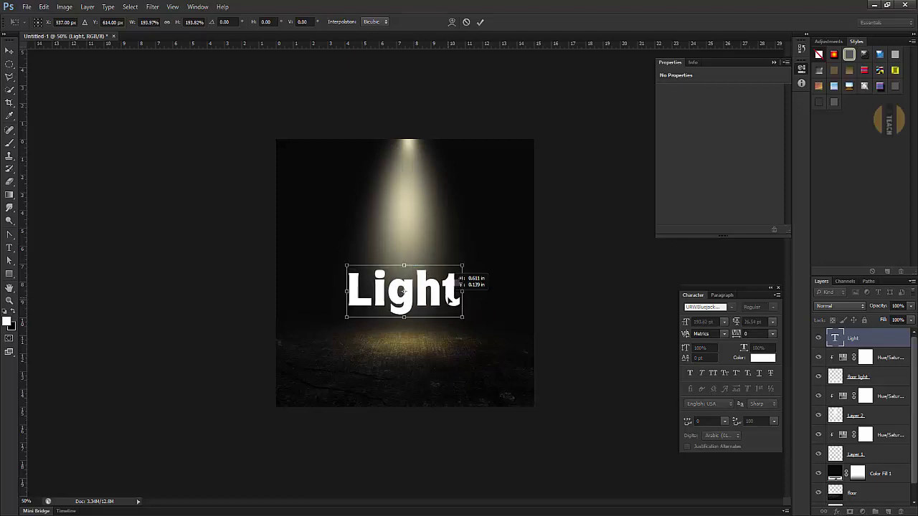
{"action": "left_click_drag", "start_coordinate": [450, 300], "coordinate": [459, 319]}
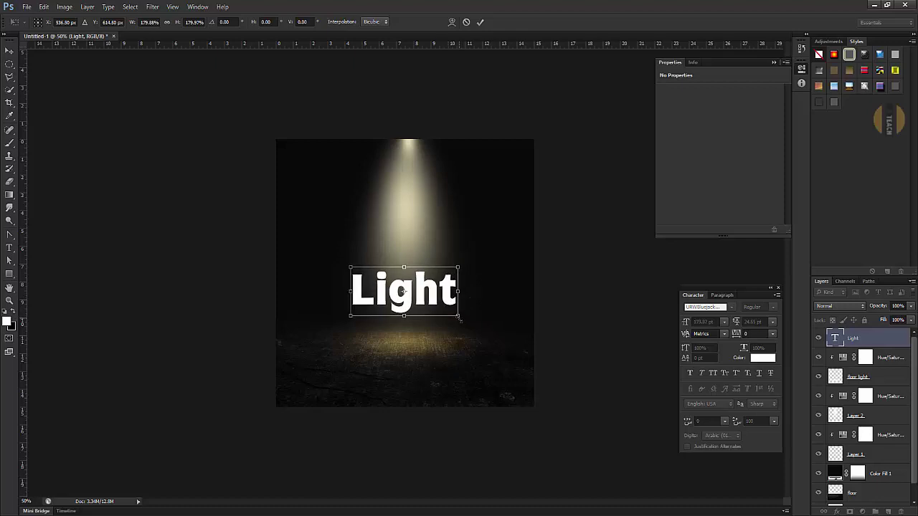
{"action": "key", "text": "Return"}
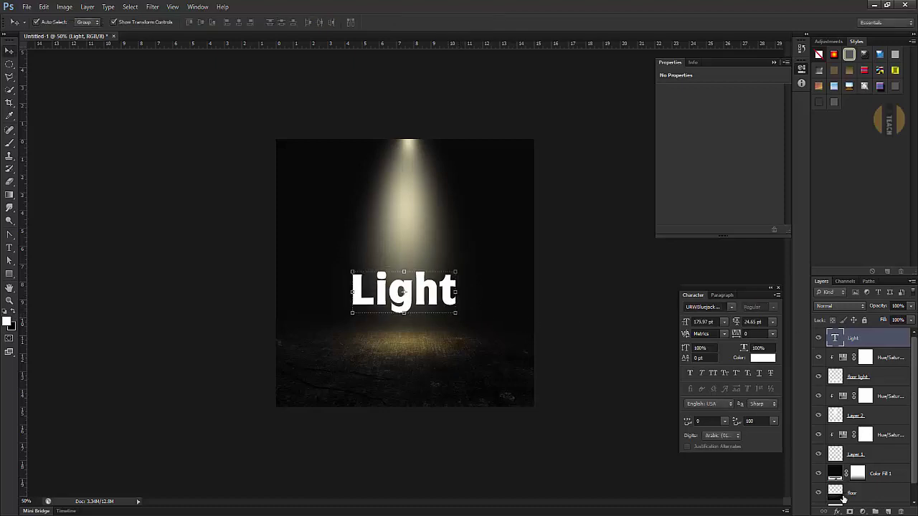
Step: Add a Gradient Overlay to the Light text with a pale cream stop in the middle
{"action": "left_click", "coordinate": [837, 512]}
{"action": "left_click", "coordinate": [845, 398]}
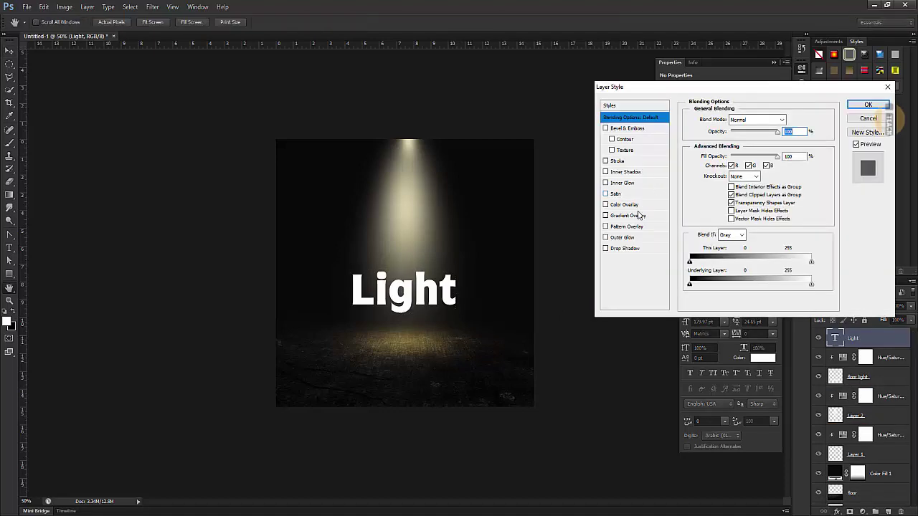
{"action": "left_click", "coordinate": [636, 216]}
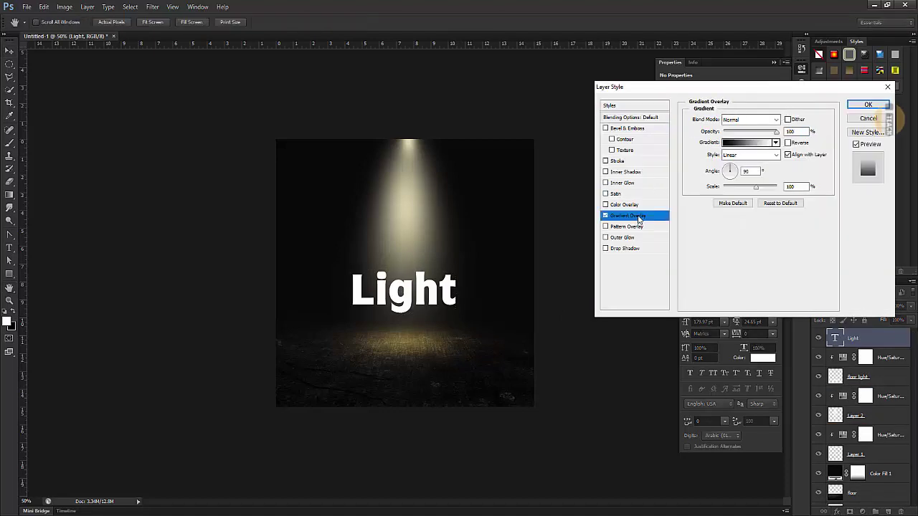
{"action": "left_click", "coordinate": [745, 143]}
{"action": "left_click_drag", "start_coordinate": [762, 246], "coordinate": [670, 246]}
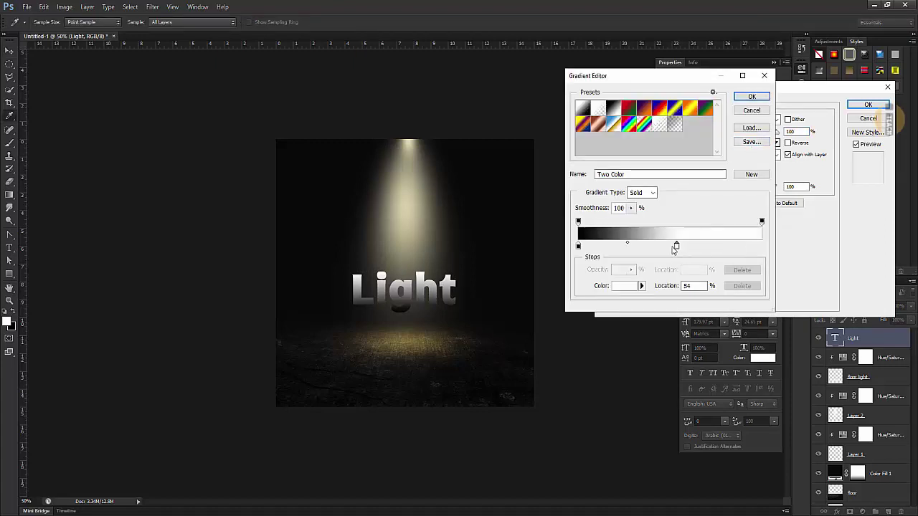
{"action": "left_click", "coordinate": [624, 285]}
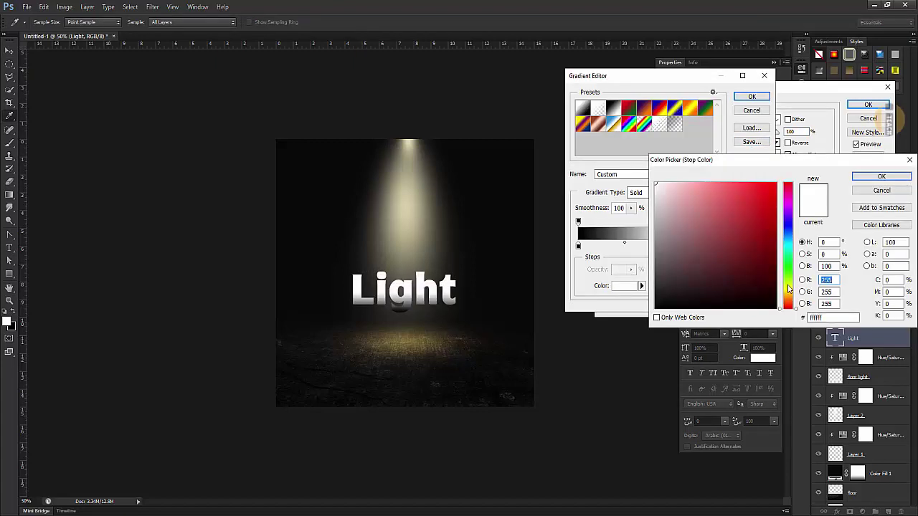
{"action": "left_click_drag", "start_coordinate": [789, 294], "coordinate": [789, 289]}
{"action": "left_click_drag", "start_coordinate": [662, 185], "coordinate": [664, 185]}
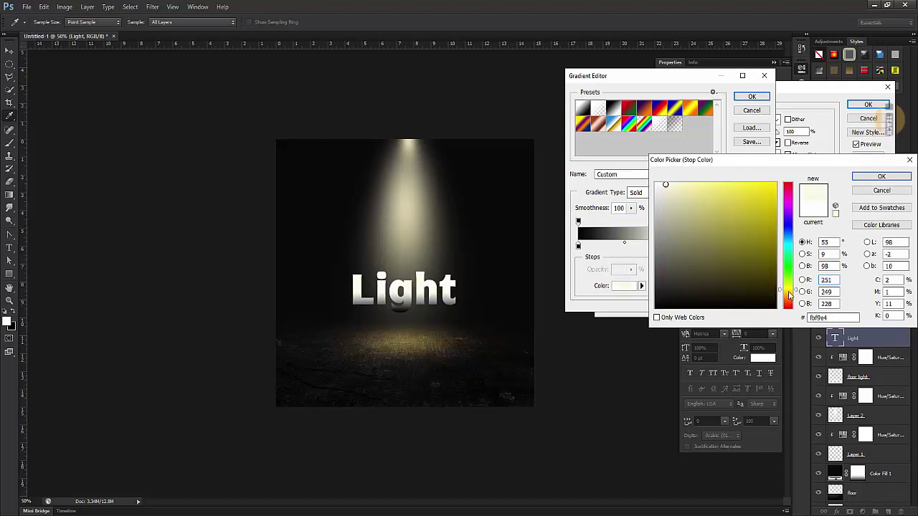
{"action": "left_click_drag", "start_coordinate": [667, 185], "coordinate": [676, 186]}
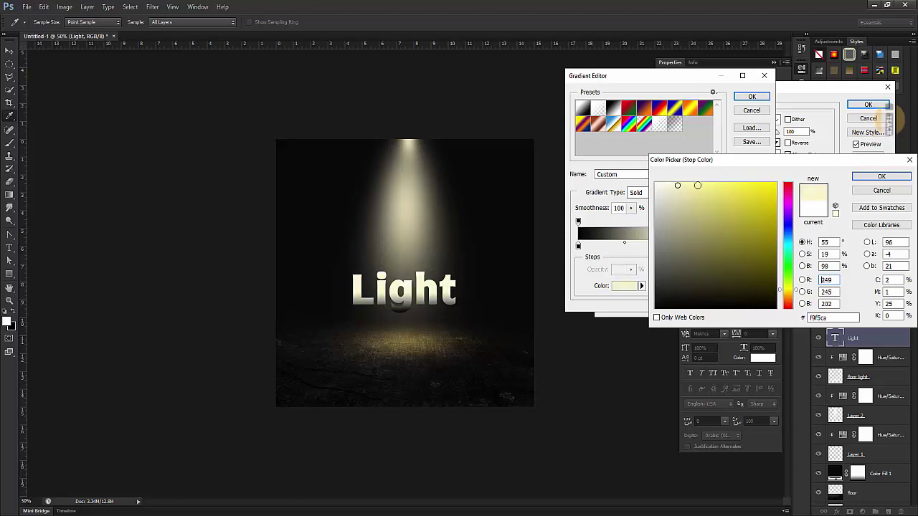
{"action": "left_click", "coordinate": [881, 177]}
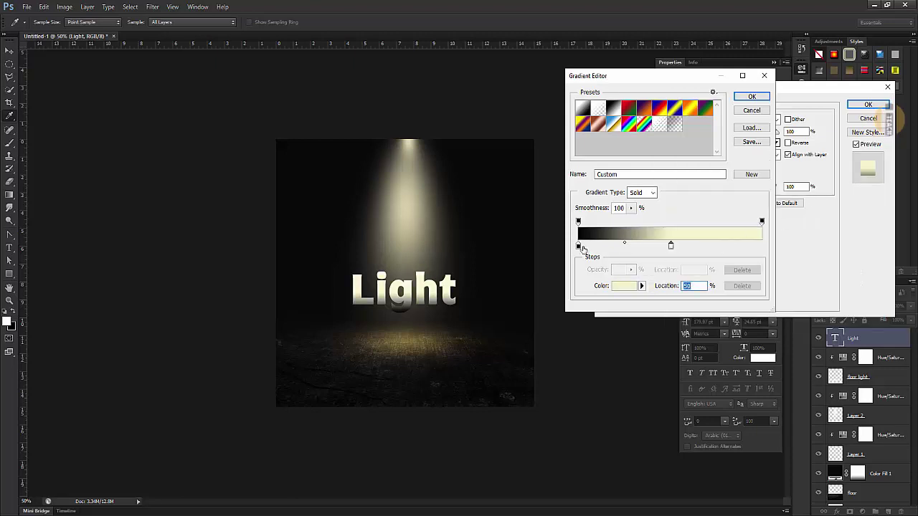
Step: Add a black stop at the right end, giving a black-cream-black gradient
{"action": "left_click", "coordinate": [579, 246]}
{"action": "double_click", "coordinate": [592, 246]}
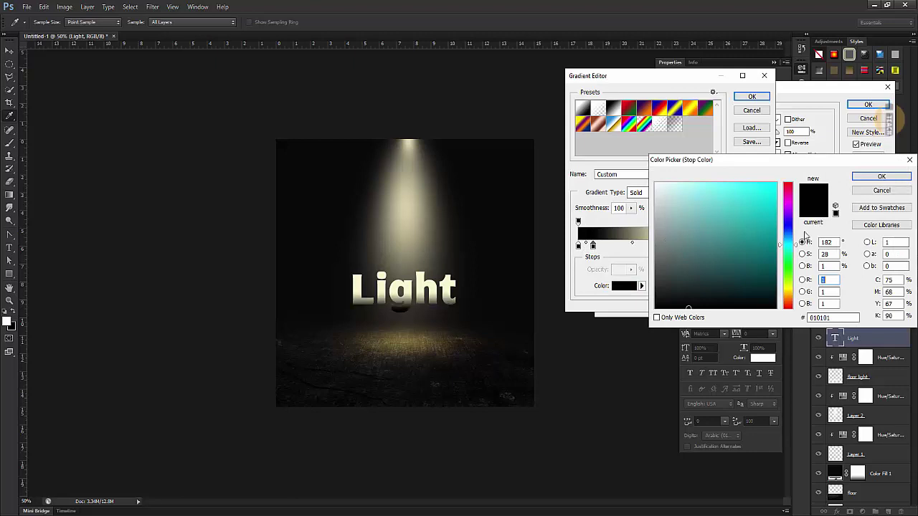
{"action": "left_click", "coordinate": [881, 190]}
{"action": "left_click_drag", "start_coordinate": [593, 247], "coordinate": [762, 246]}
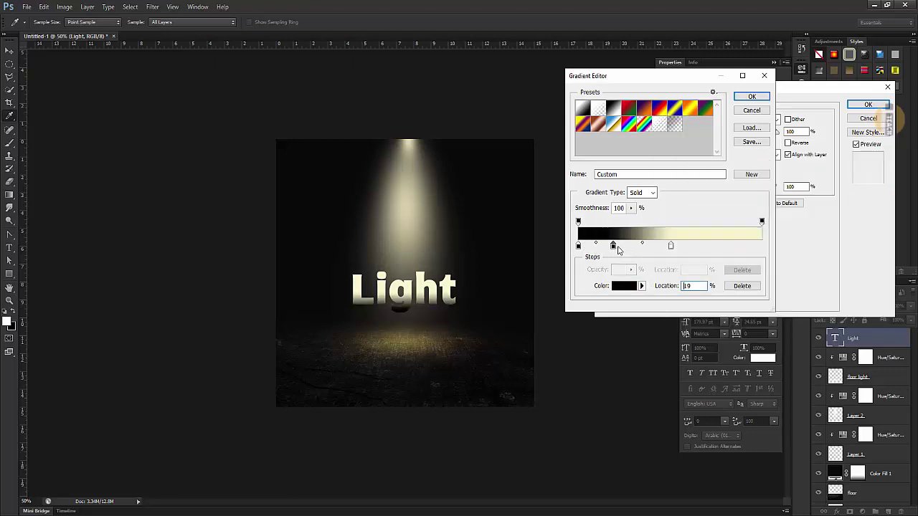
{"action": "left_click", "coordinate": [751, 99]}
Step: Set the gradient Angle to 0 and enlarge its Scale to span the word
{"action": "double_click", "coordinate": [739, 172]}
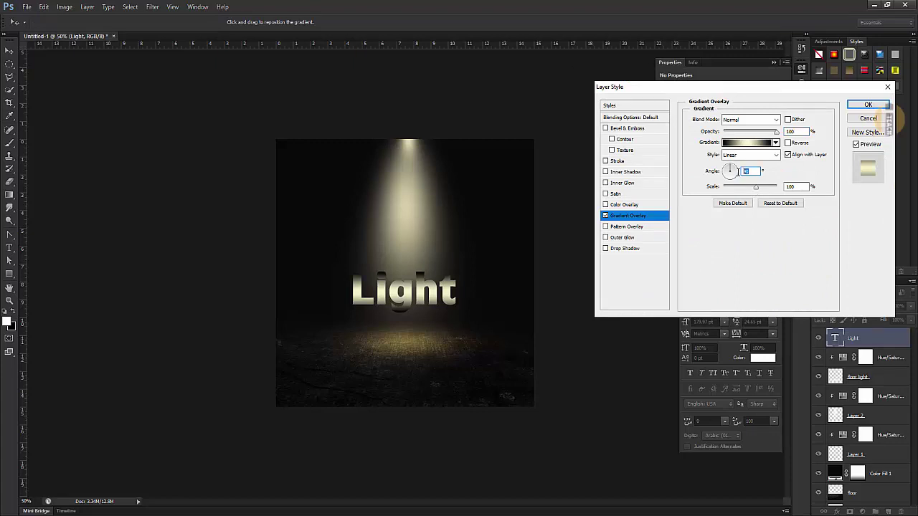
{"action": "type", "text": "0"}
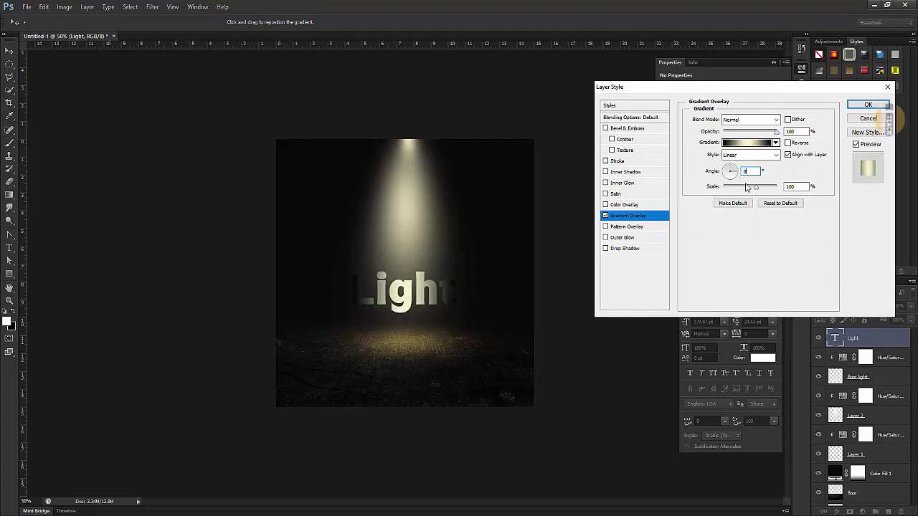
{"action": "left_click_drag", "start_coordinate": [754, 188], "coordinate": [765, 188]}
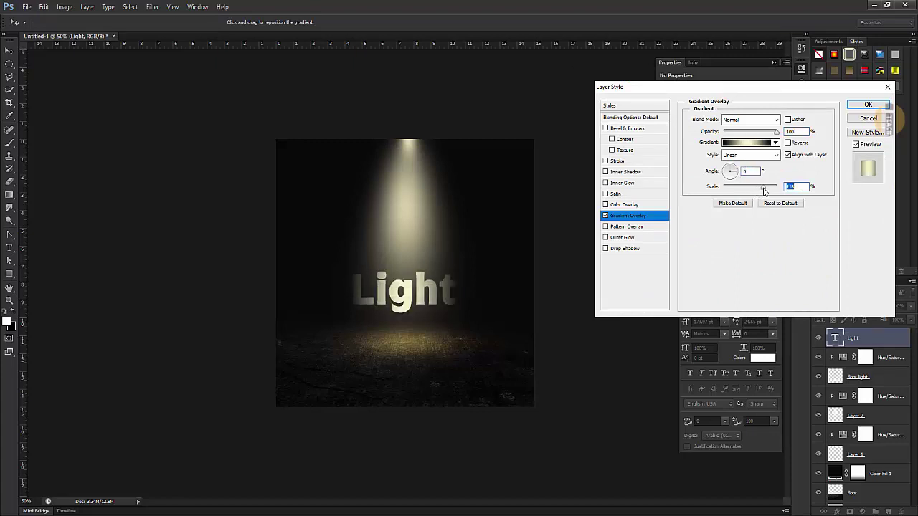
Step: Add an Inner Bevel & Emboss at Depth 266%, Size 4 px, and apply the styles
{"action": "left_click", "coordinate": [618, 127]}
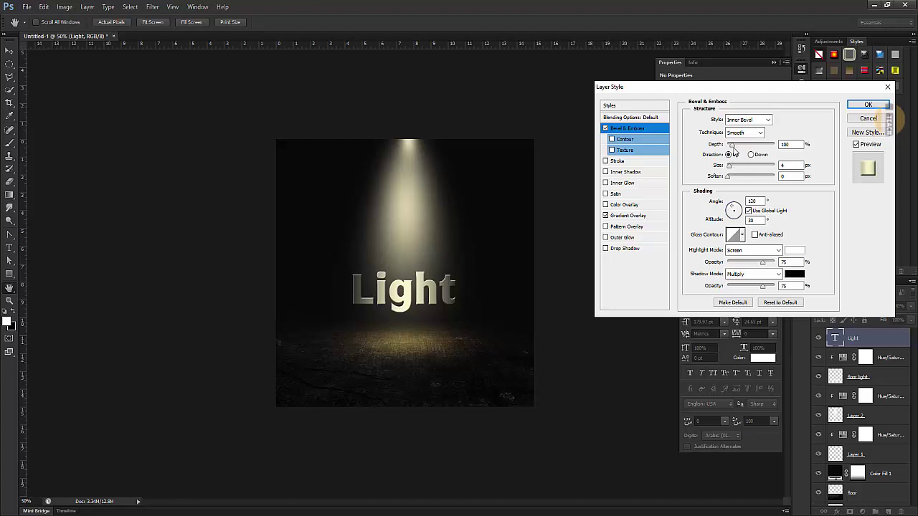
{"action": "left_click_drag", "start_coordinate": [731, 145], "coordinate": [741, 145]}
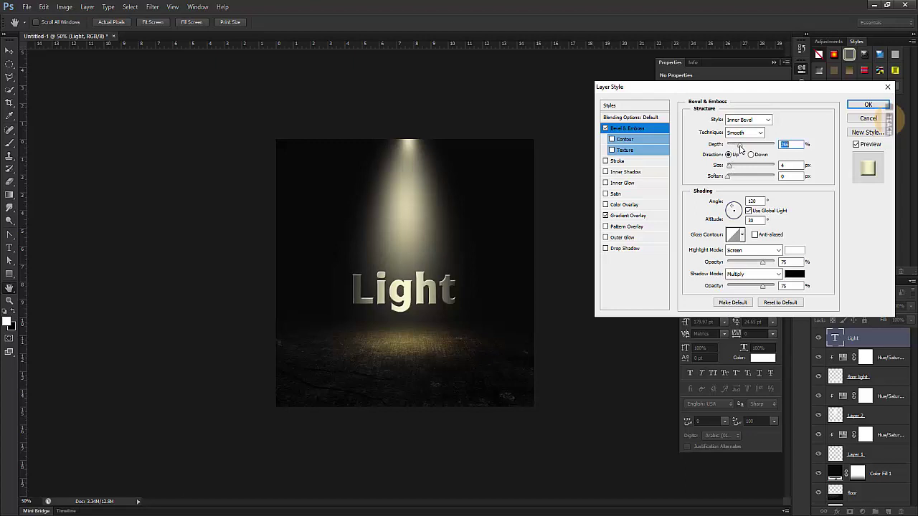
{"action": "left_click", "coordinate": [866, 105]}
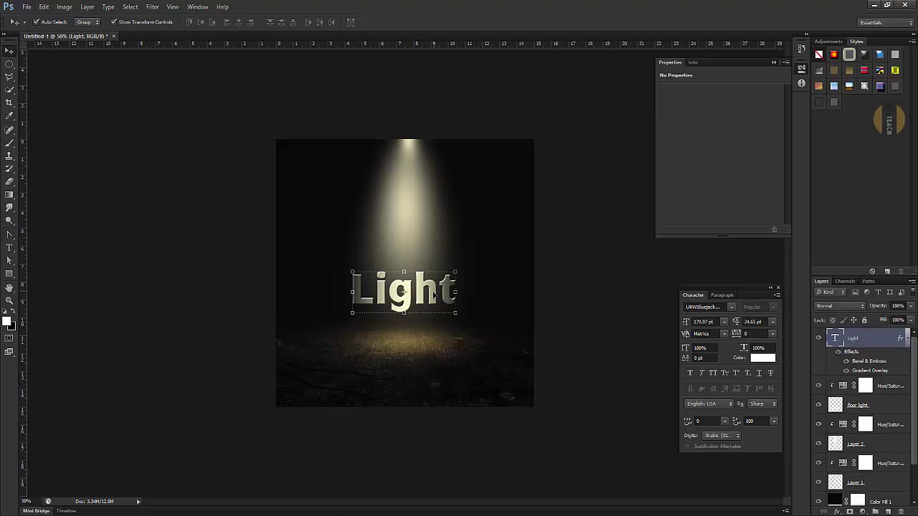
Step: Nudge the Light text into place under the beam and duplicate its layer
{"action": "left_click_drag", "start_coordinate": [433, 294], "coordinate": [433, 303]}
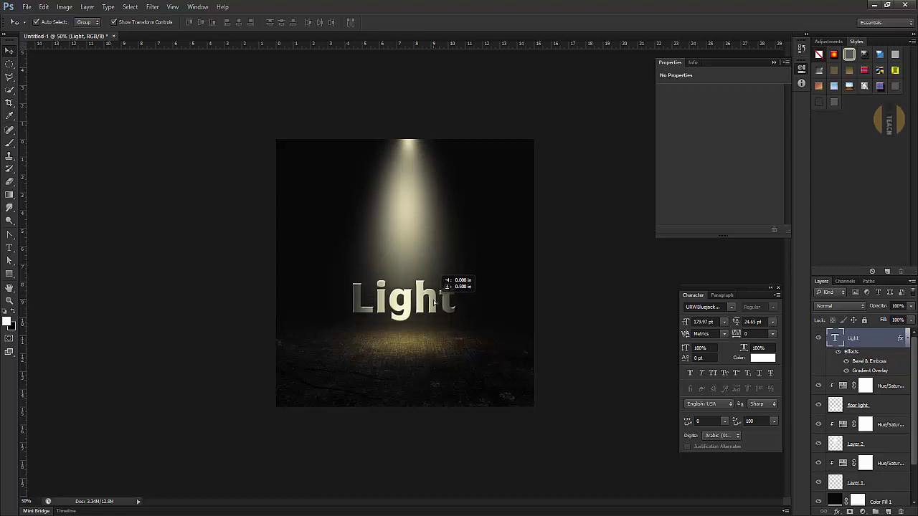
{"action": "left_click_drag", "start_coordinate": [433, 302], "coordinate": [435, 294]}
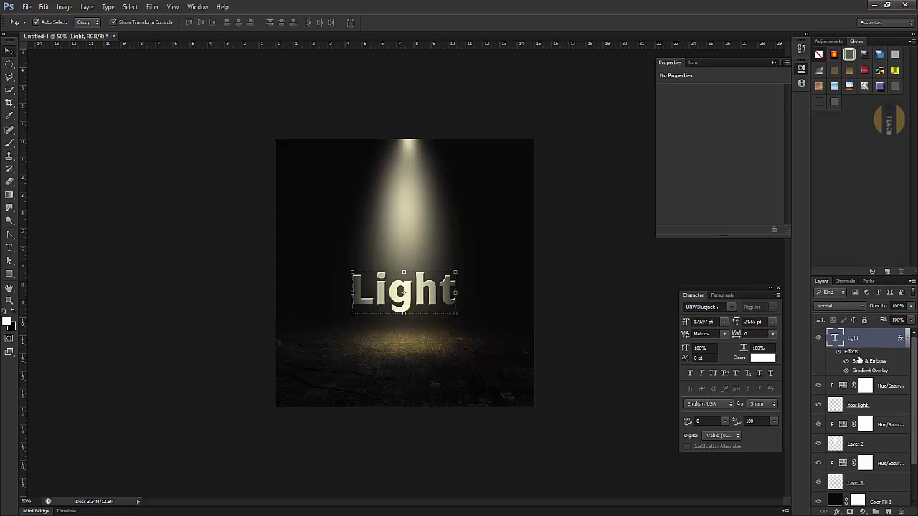
{"action": "left_click_drag", "start_coordinate": [862, 344], "coordinate": [888, 511]}
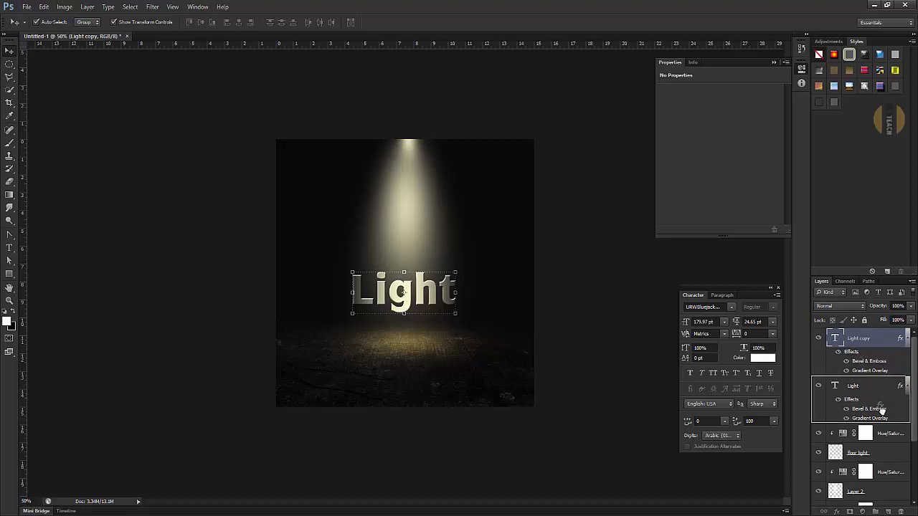
{"action": "scroll", "coordinate": [908, 431], "scroll_direction": "down", "scroll_amount": 1}
{"action": "scroll", "coordinate": [908, 431], "scroll_direction": "down", "scroll_amount": 2}
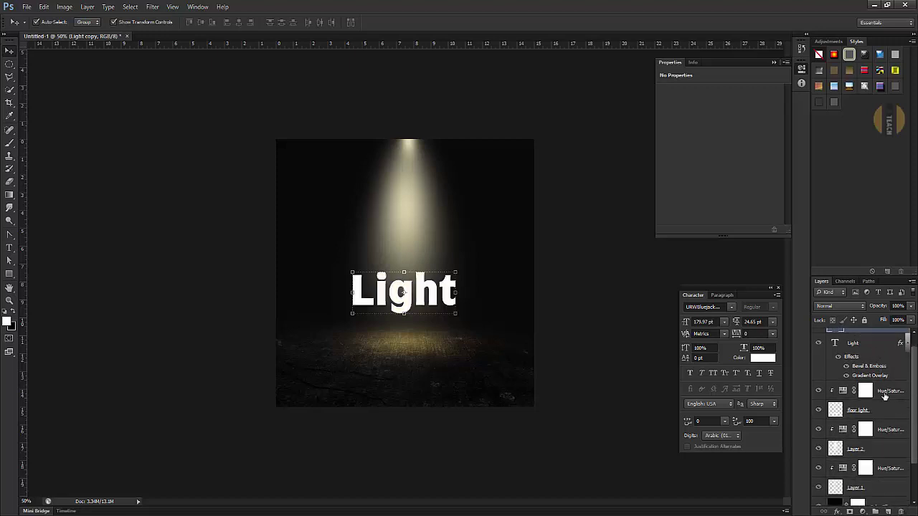
Step: Move the copy below the original and recolour it near-black #100f0f
{"action": "left_click_drag", "start_coordinate": [449, 291], "coordinate": [445, 336]}
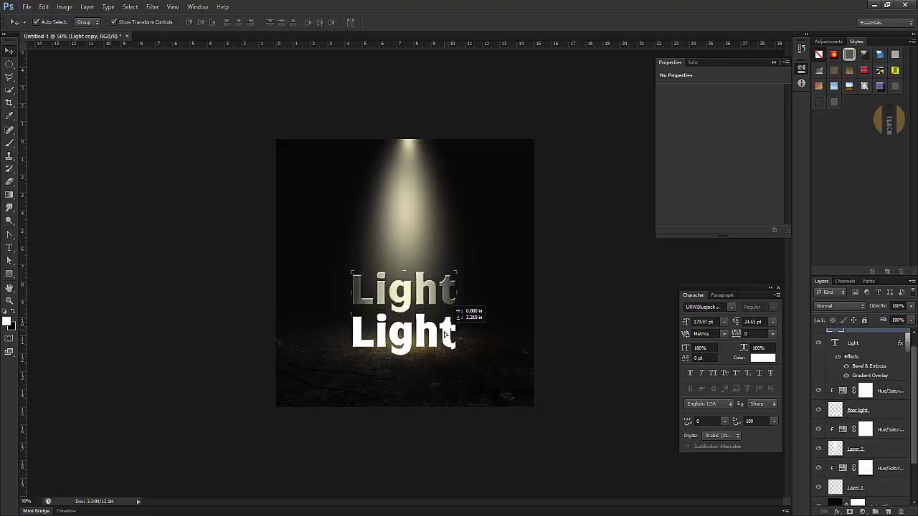
{"action": "left_click", "coordinate": [762, 358]}
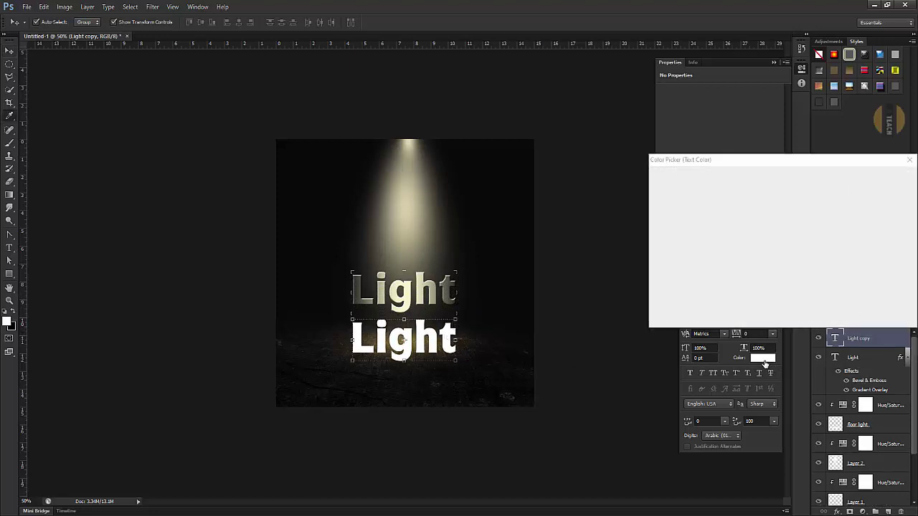
{"action": "left_click", "coordinate": [657, 299]}
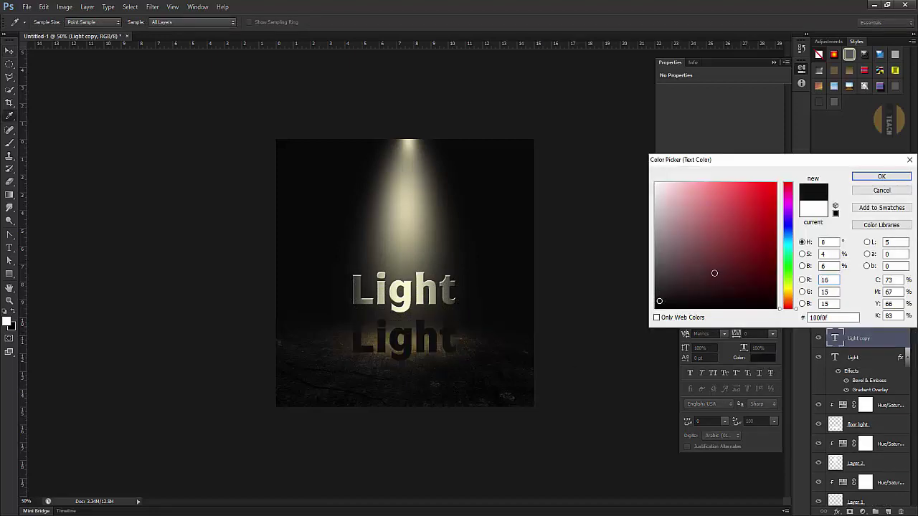
{"action": "left_click", "coordinate": [881, 176]}
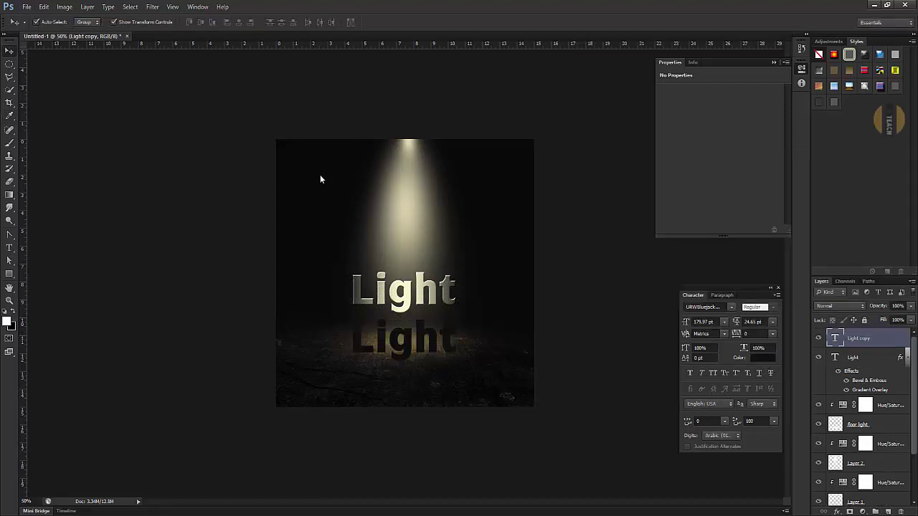
Step: Flip the near-black 'Light' copy vertically and drag it just below the original word
{"action": "left_click", "coordinate": [41, 7]}
{"action": "mouse_move", "coordinate": [58, 201]}
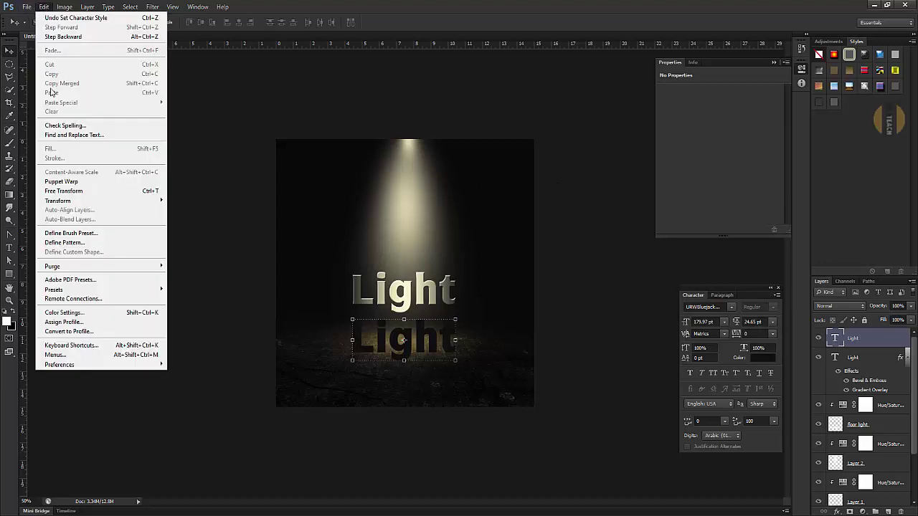
{"action": "left_click", "coordinate": [77, 195]}
{"action": "right_click", "coordinate": [410, 338]}
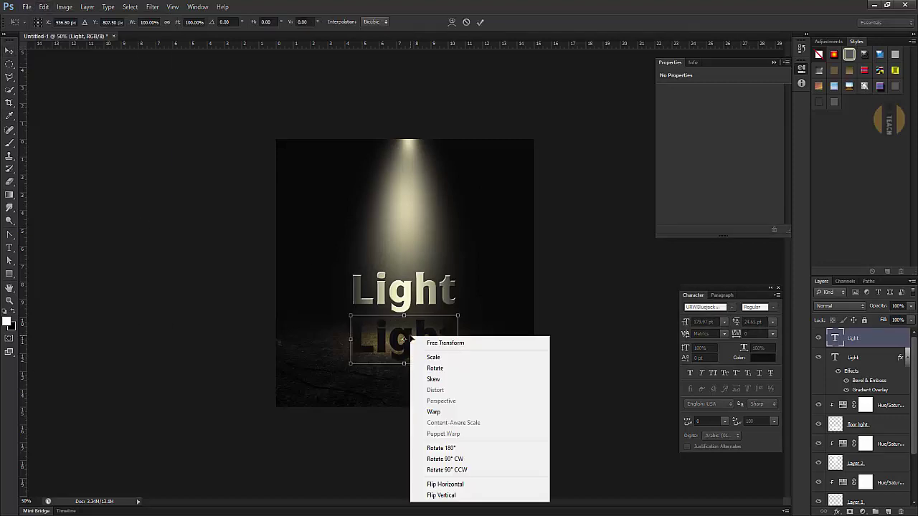
{"action": "left_click", "coordinate": [443, 495]}
{"action": "key", "text": "Return"}
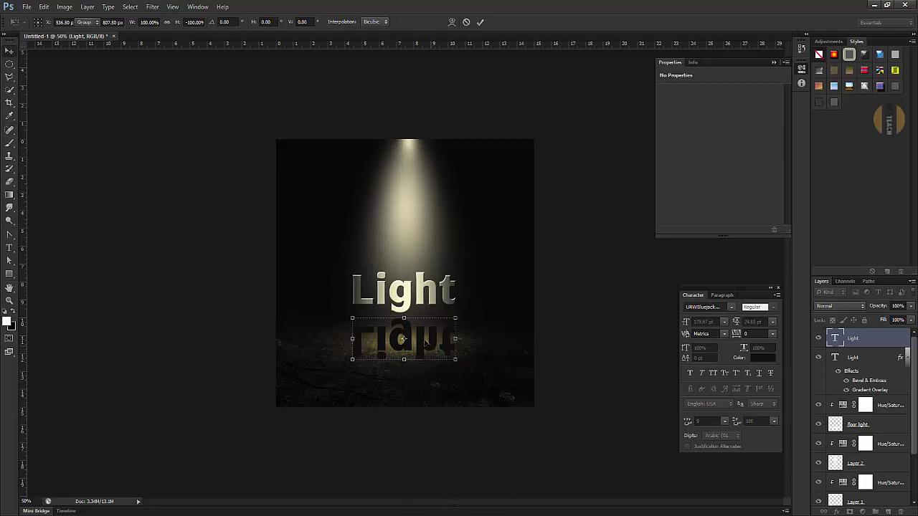
{"action": "left_click_drag", "start_coordinate": [421, 339], "coordinate": [421, 350]}
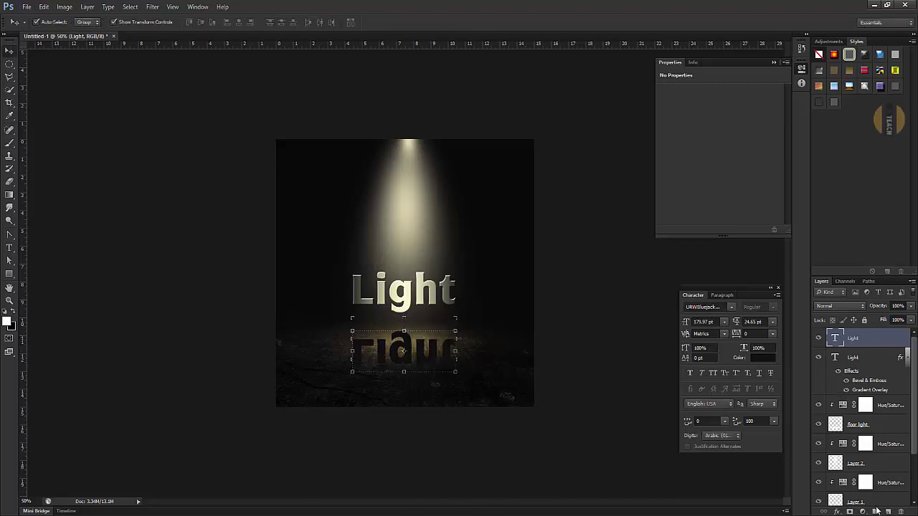
Step: Mask the reflection layer with a black-to-white gradient so it fades toward the floor
{"action": "left_click", "coordinate": [851, 510]}
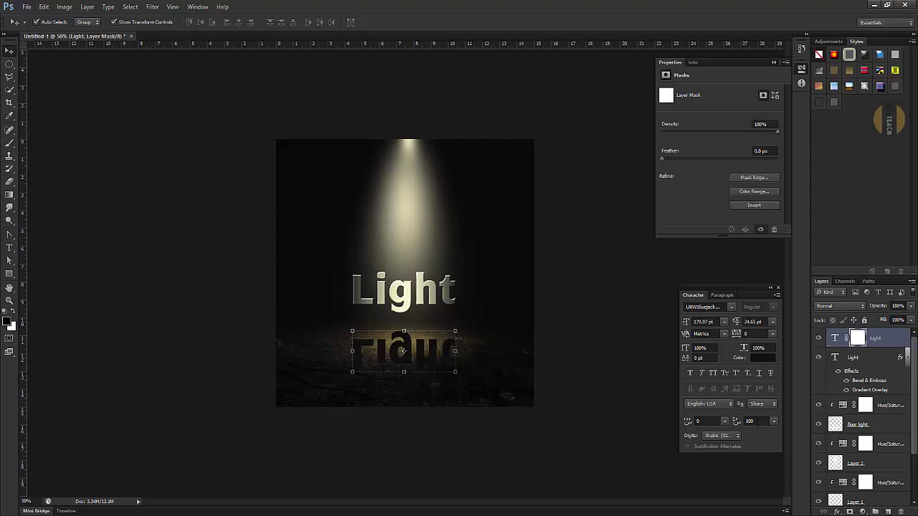
{"action": "left_click", "coordinate": [9, 195]}
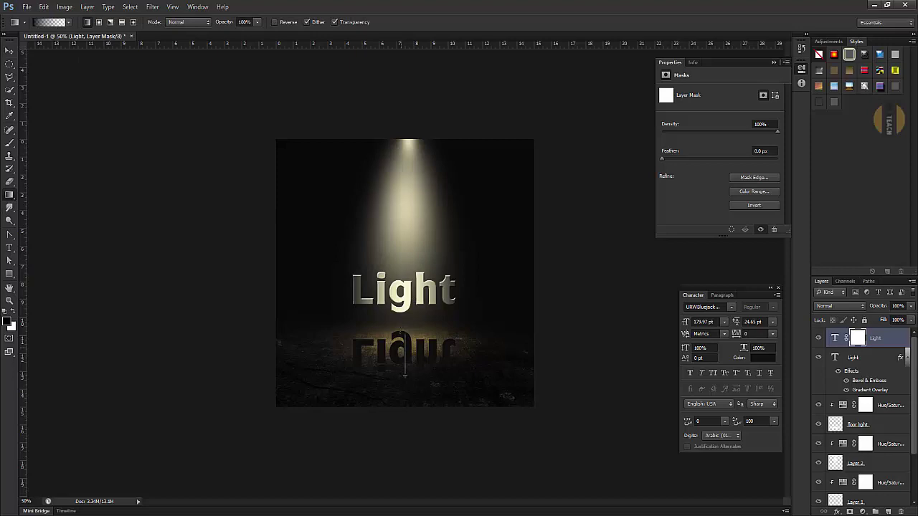
{"action": "left_click_drag", "start_coordinate": [404, 333], "coordinate": [404, 376]}
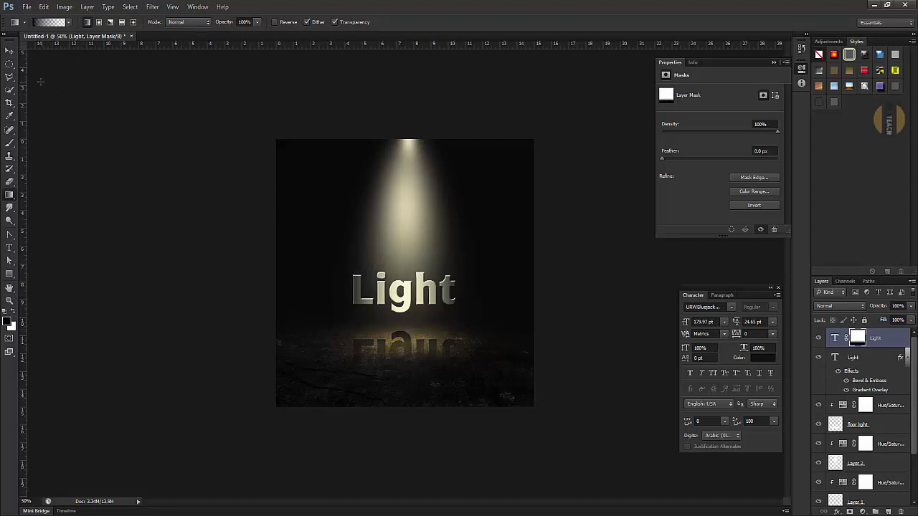
Step: Nudge the main 'Light' text slightly upward, then deselect to review the scene
{"action": "left_click", "coordinate": [9, 51]}
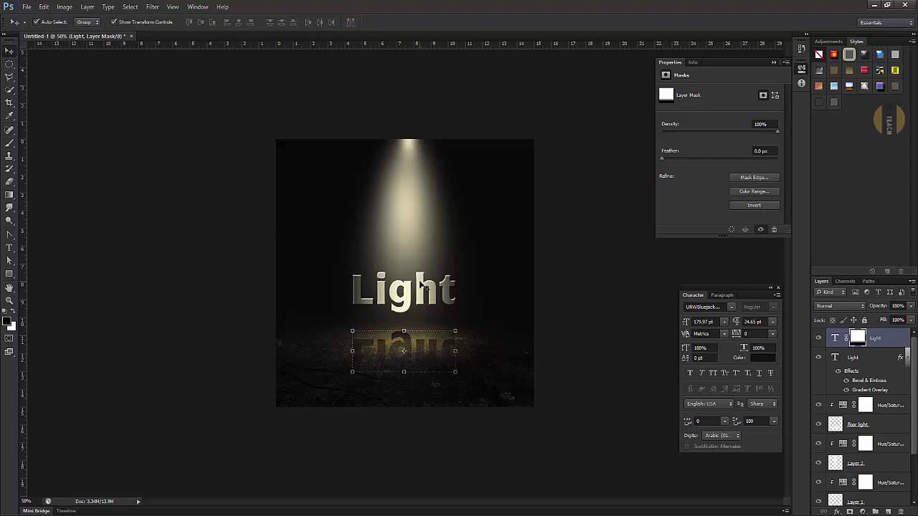
{"action": "left_click_drag", "start_coordinate": [423, 285], "coordinate": [423, 278]}
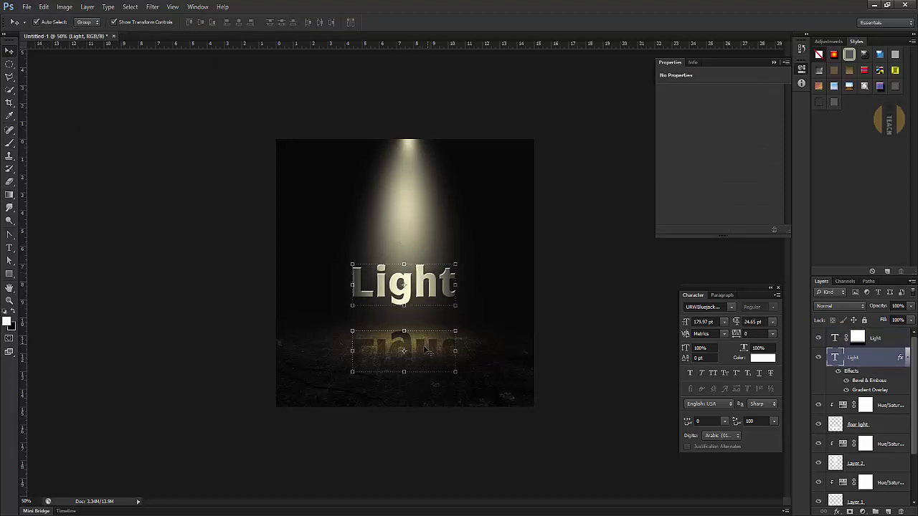
{"action": "left_click", "coordinate": [600, 320]}
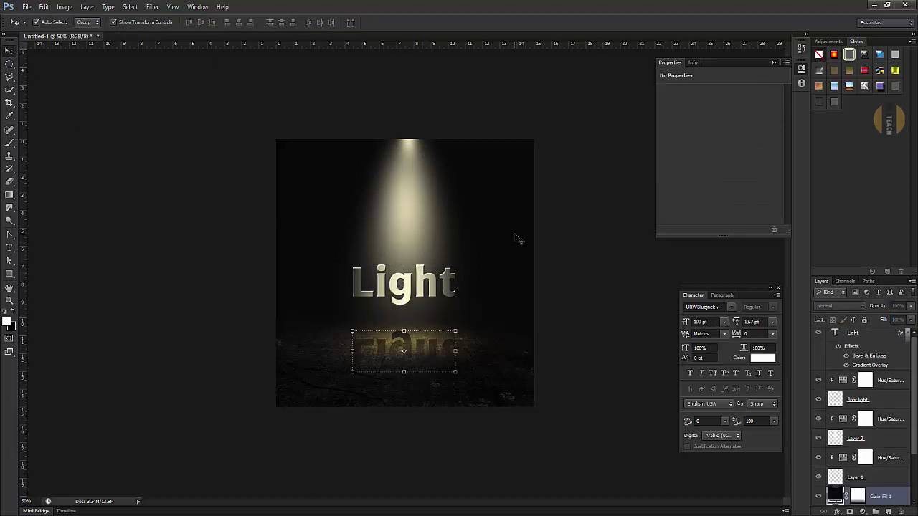
{"action": "left_click", "coordinate": [614, 224]}
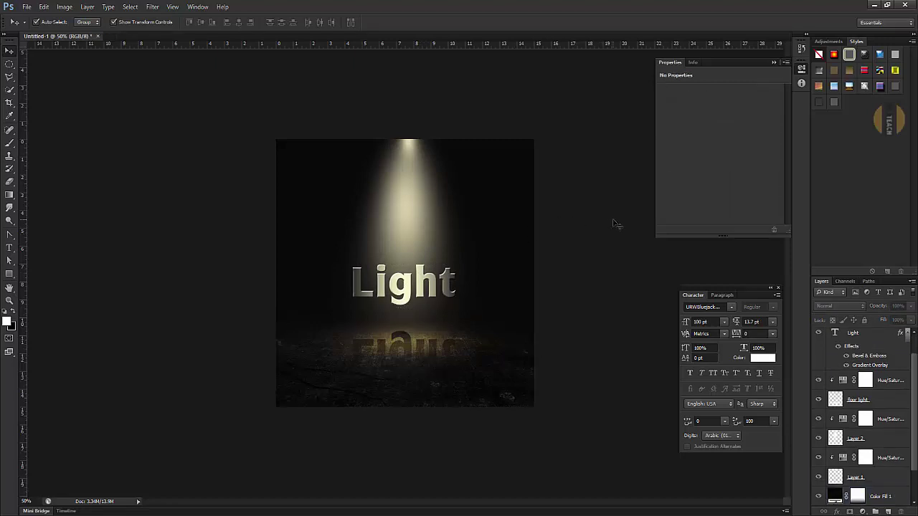